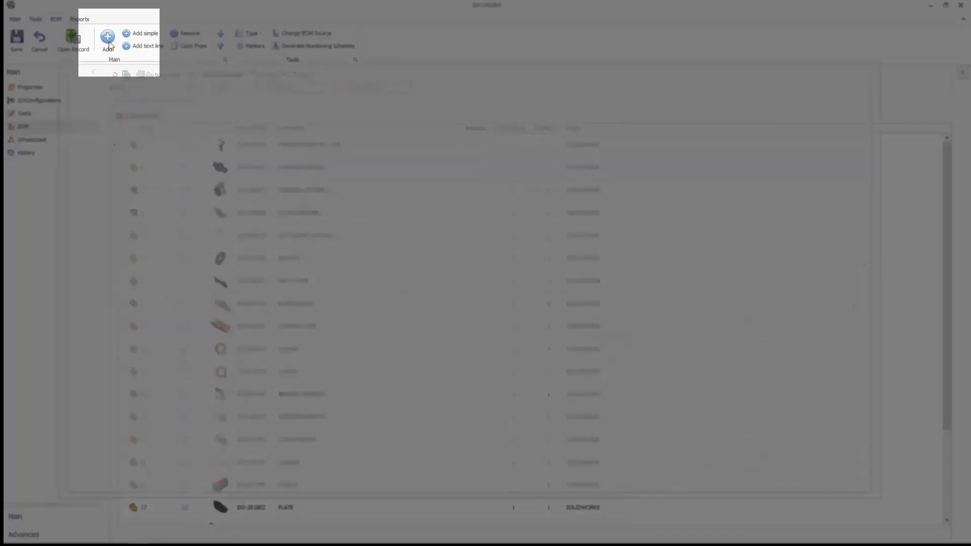
Step: Start adding records to the bill of materials and list the Library records with their preview images
{"action": "left_click", "coordinate": [108, 38]}
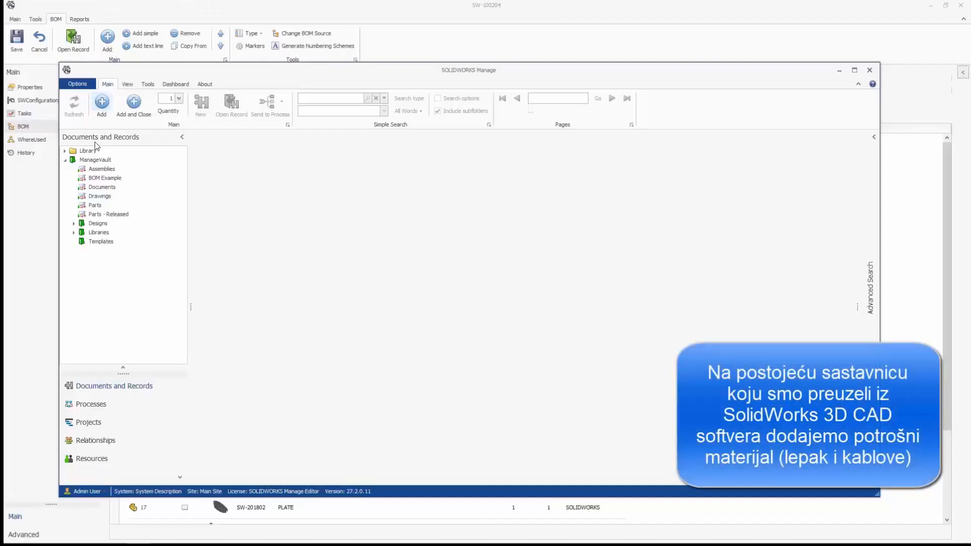
{"action": "left_click", "coordinate": [88, 151]}
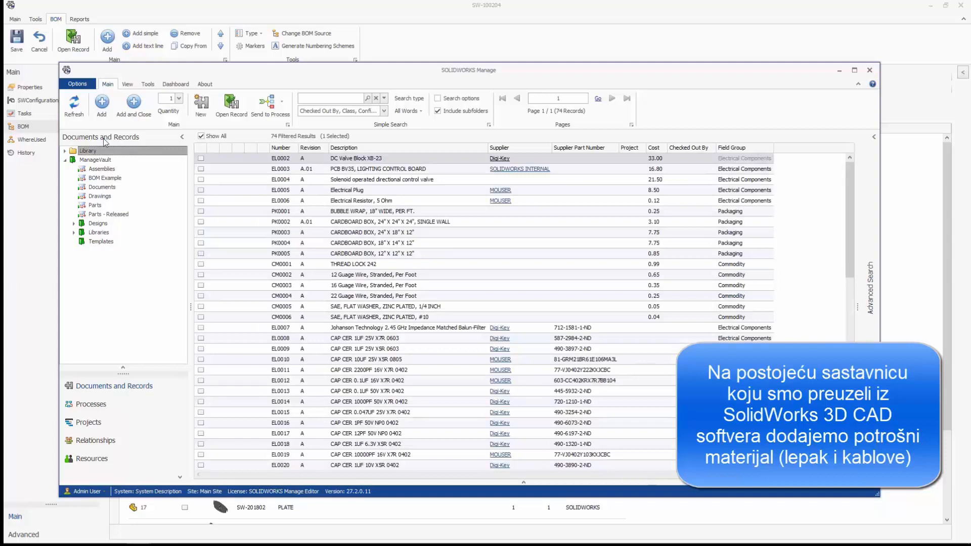
{"action": "left_click", "coordinate": [127, 85]}
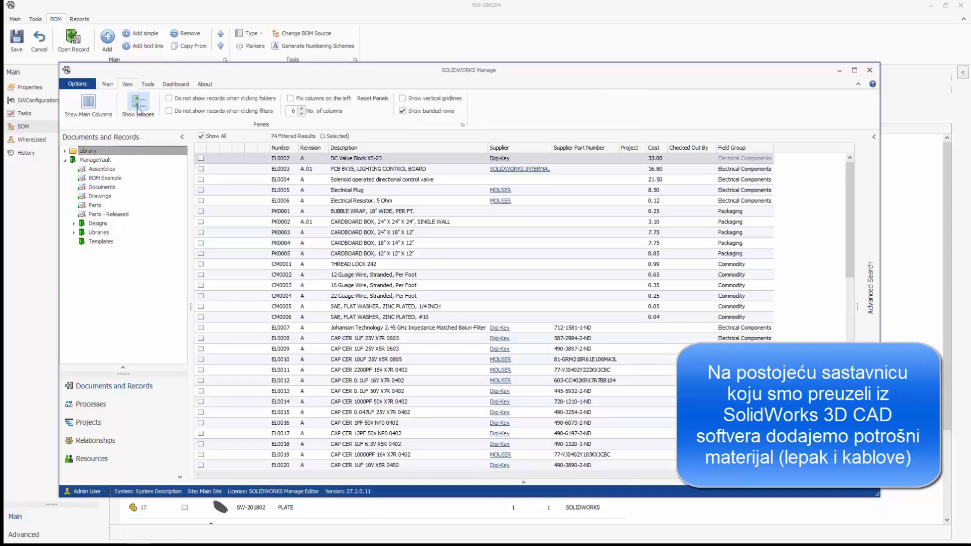
{"action": "left_click", "coordinate": [126, 101]}
{"action": "left_click", "coordinate": [108, 84]}
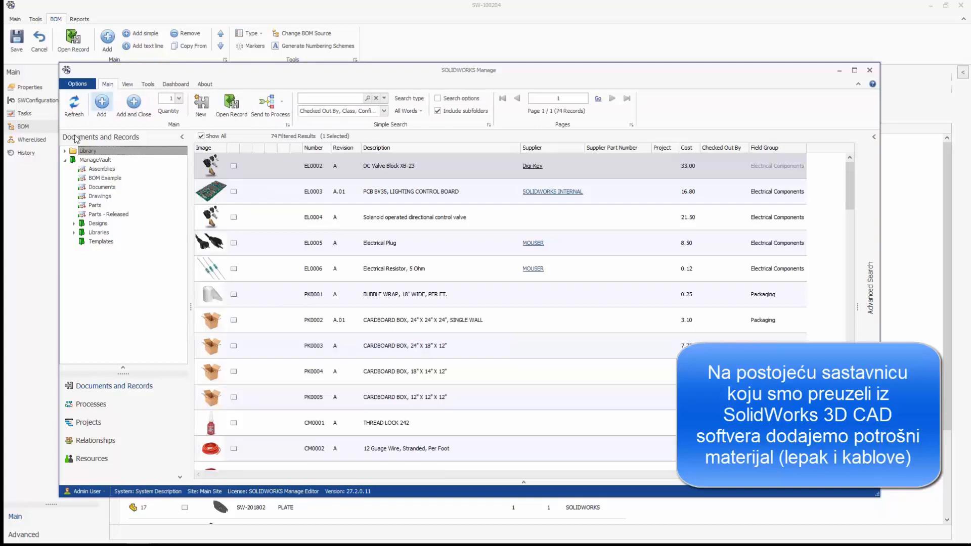
Step: Add the THREAD LOCK 242 record from the Library's Commodity group to the bill of materials
{"action": "left_click", "coordinate": [66, 150]}
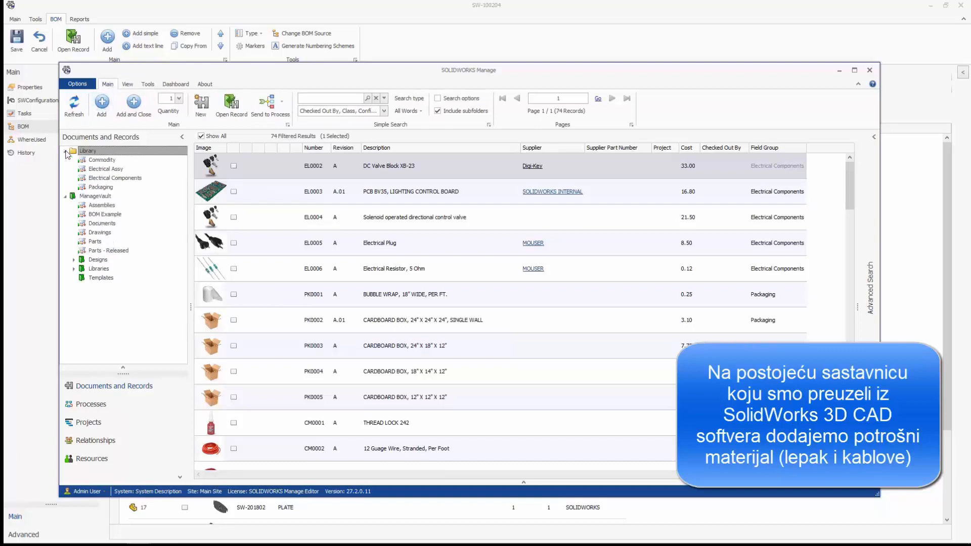
{"action": "left_click", "coordinate": [107, 160]}
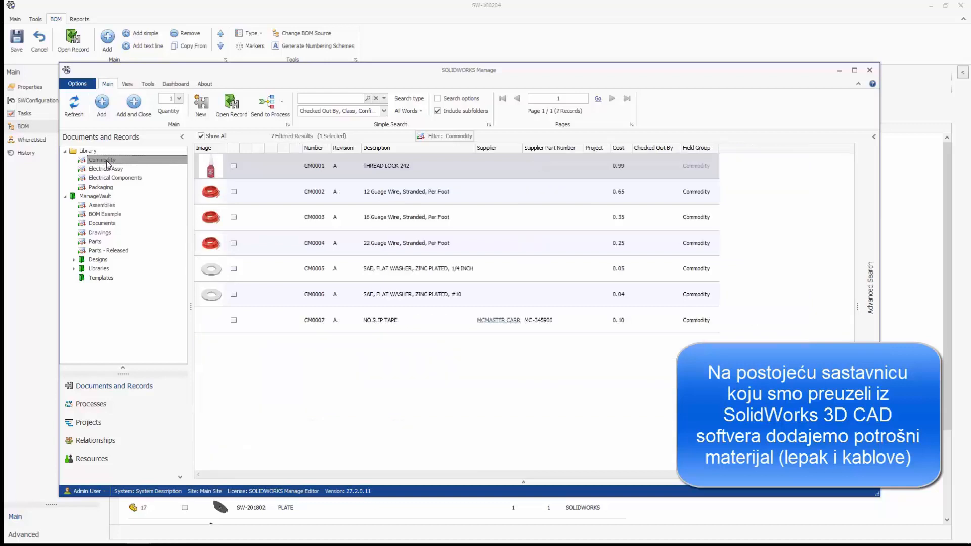
{"action": "left_click", "coordinate": [256, 164]}
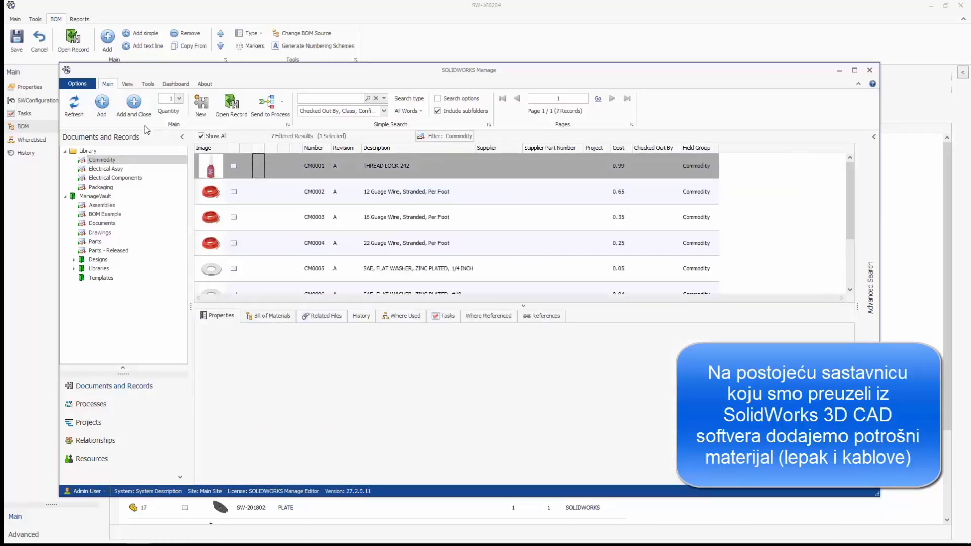
{"action": "left_click", "coordinate": [105, 104]}
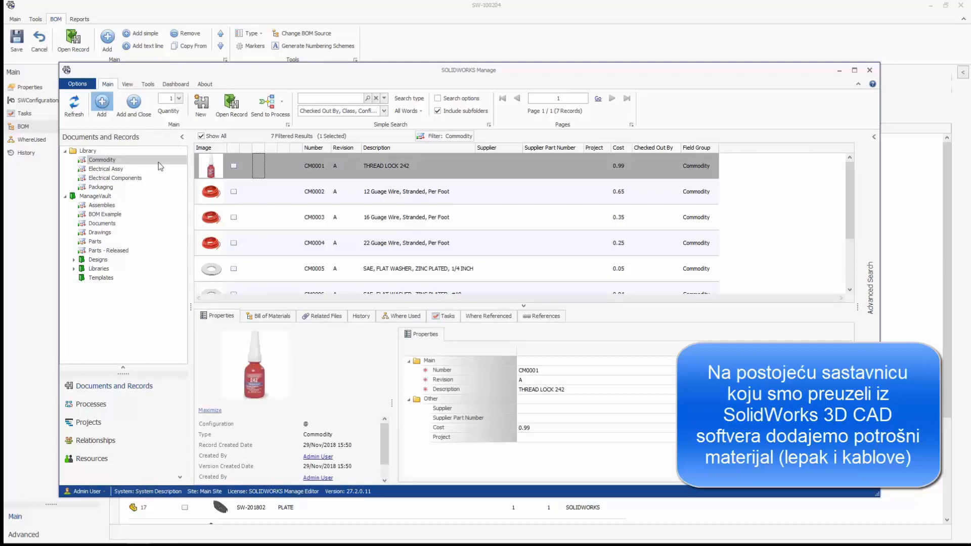
Step: Add the 16 Guage Wire, Stranded, Per Foot commodity with a quantity of 3 and close the record picker
{"action": "left_click", "coordinate": [346, 220]}
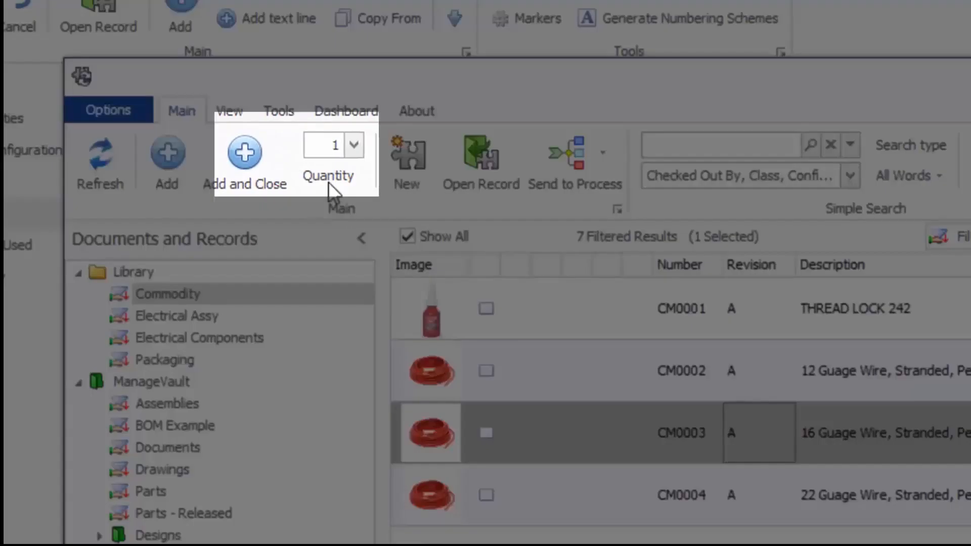
{"action": "double_click", "coordinate": [200, 107]}
{"action": "type", "text": "3"}
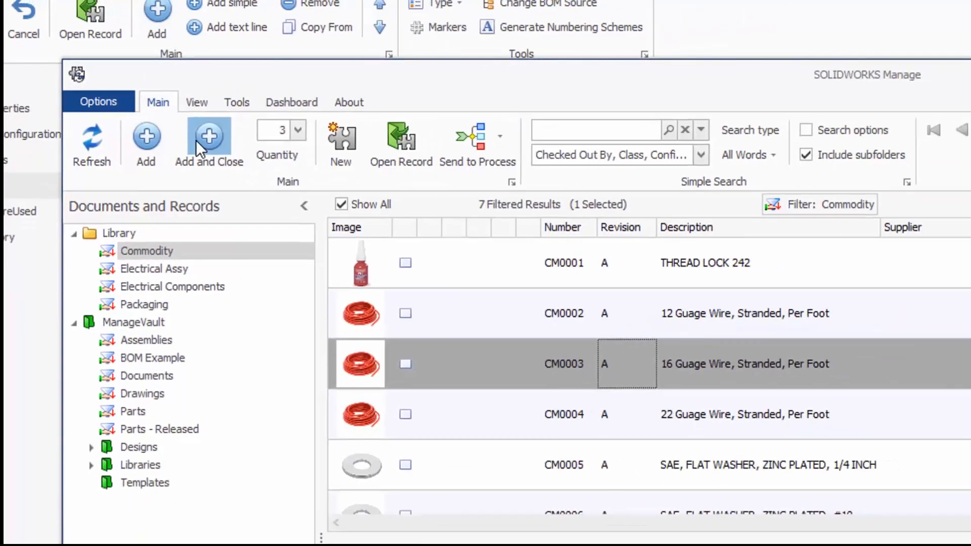
{"action": "left_click", "coordinate": [229, 157]}
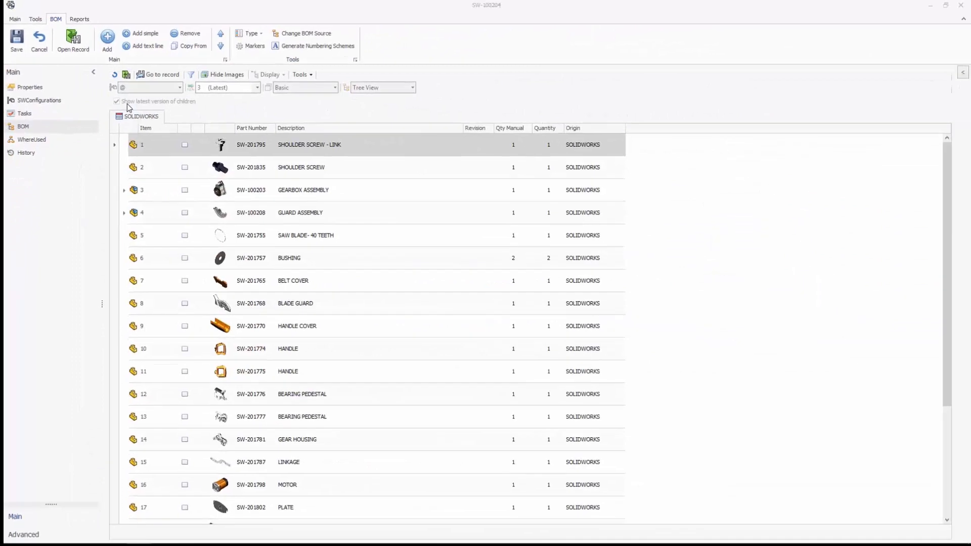
Step: Check the end of the SW-100204 bill of materials for the added consumables and save it
{"action": "left_click_drag", "start_coordinate": [943, 200], "coordinate": [949, 380]}
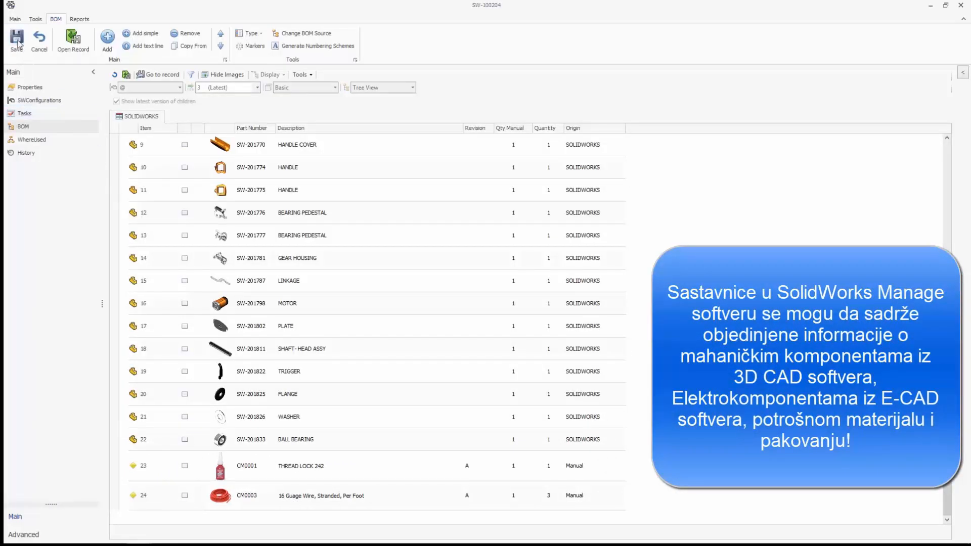
{"action": "left_click", "coordinate": [17, 41]}
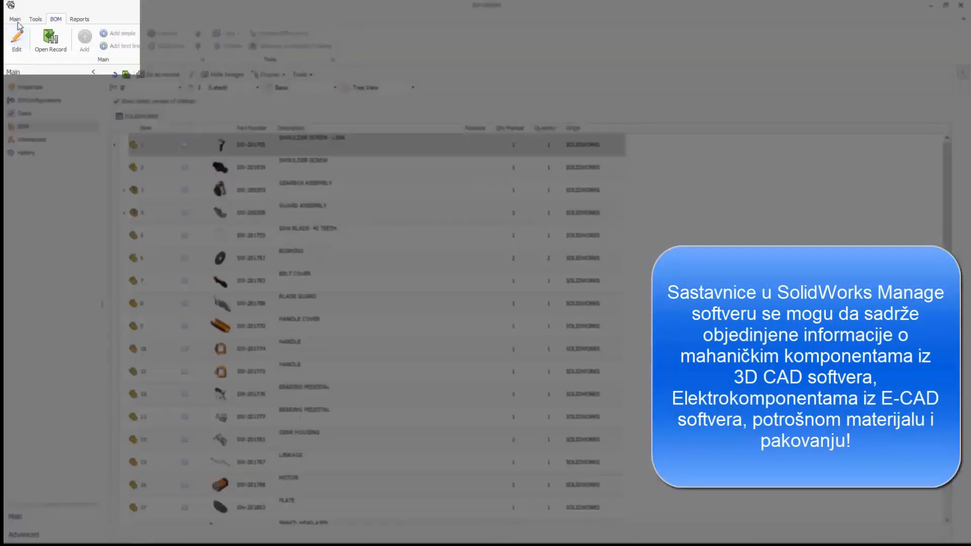
{"action": "left_click", "coordinate": [17, 20]}
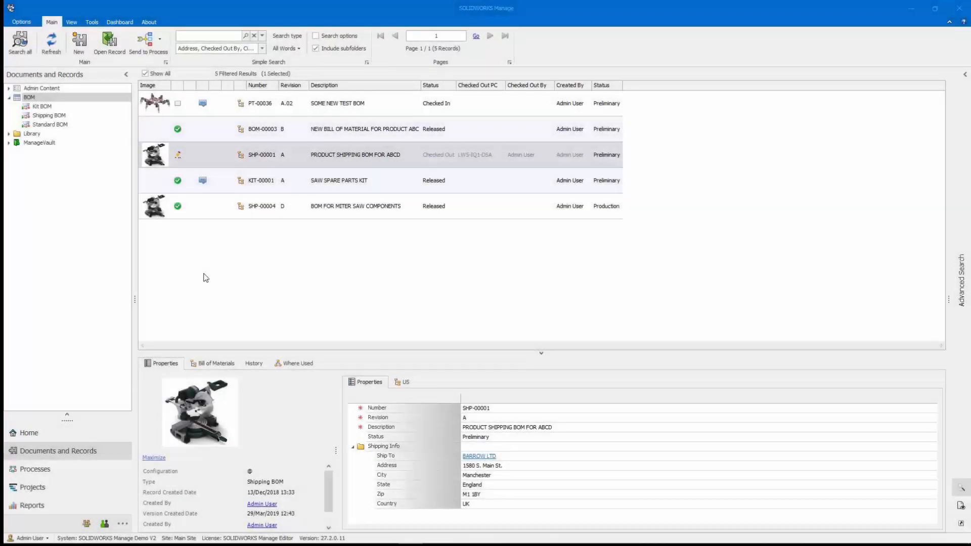
Step: Run the Shipping Report for the SHP-00001 product shipping BOM and open its preview
{"action": "right_click", "coordinate": [263, 156]}
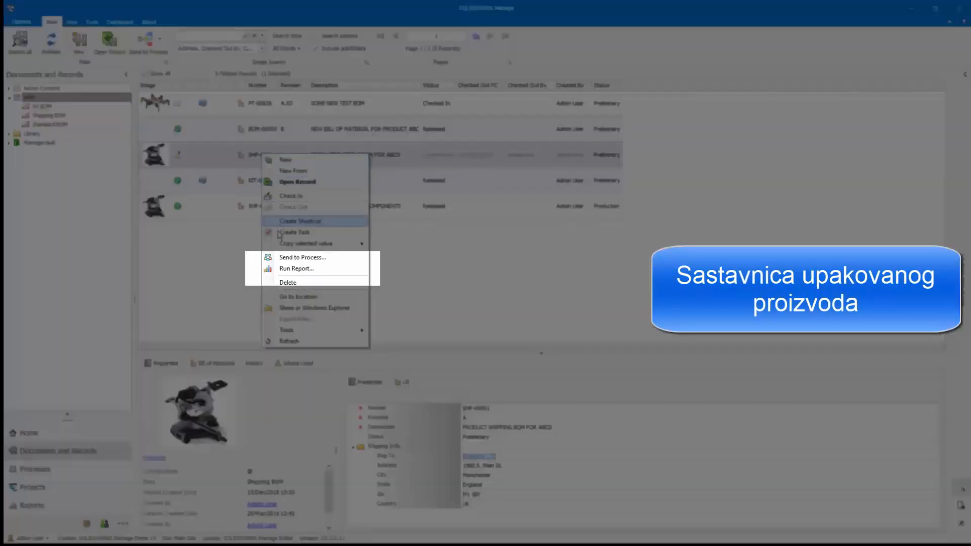
{"action": "left_click", "coordinate": [281, 268]}
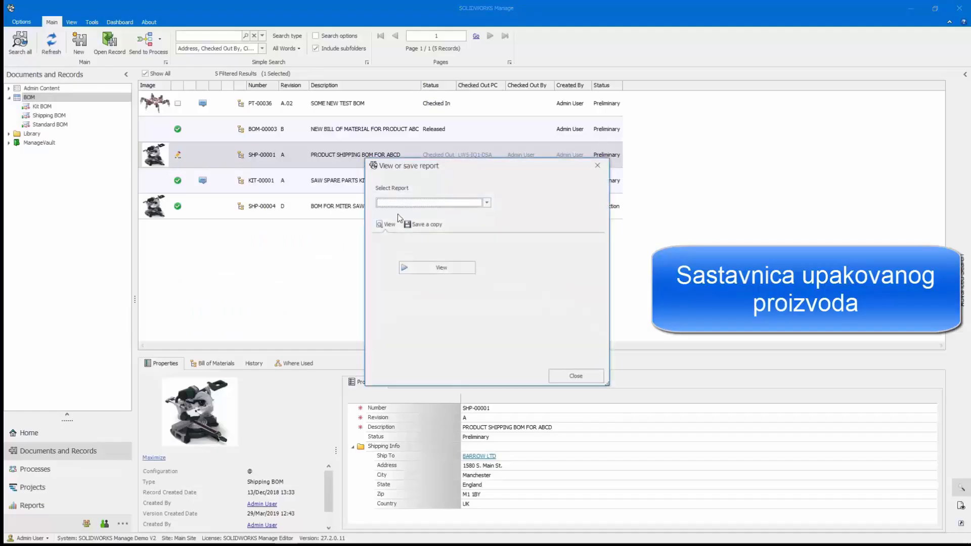
{"action": "left_click", "coordinate": [408, 204]}
{"action": "left_click", "coordinate": [407, 212]}
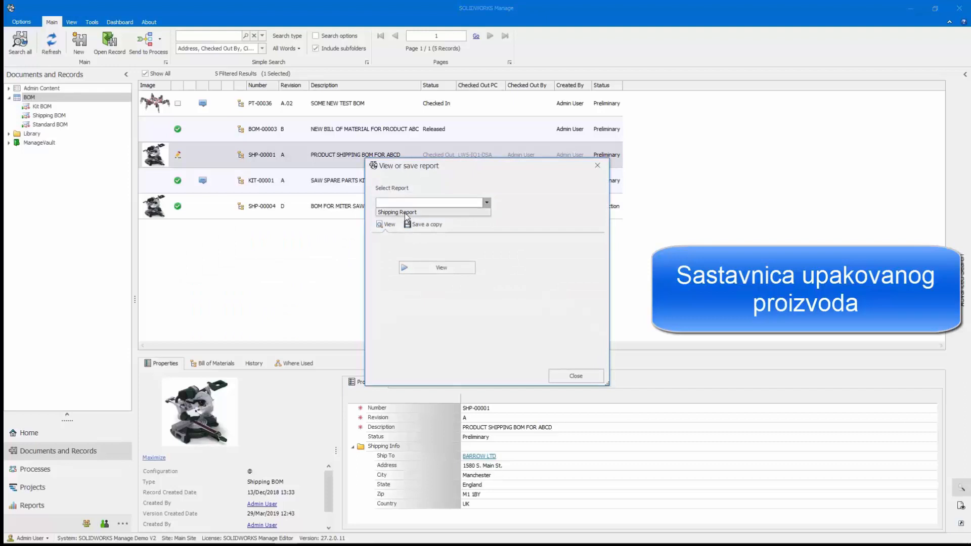
{"action": "left_click", "coordinate": [413, 268]}
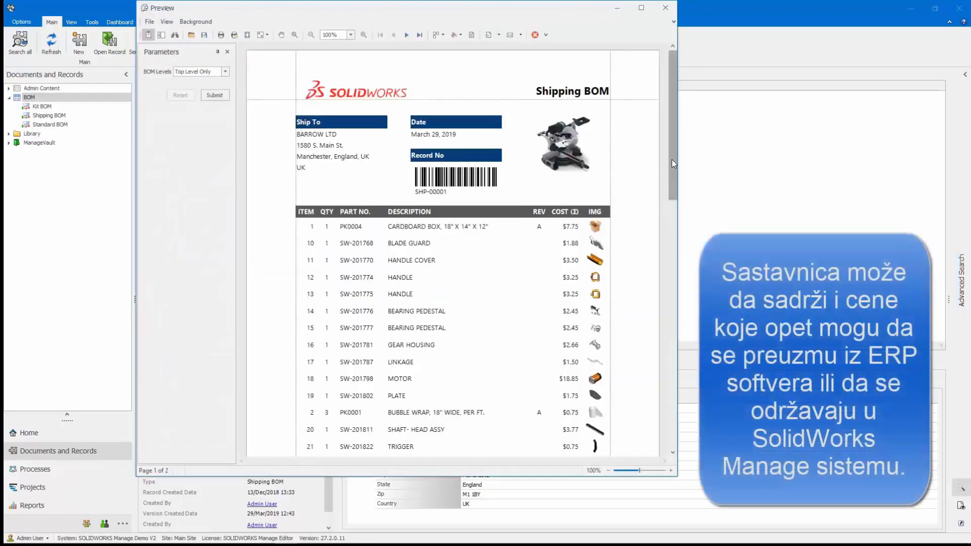
Step: Look through the items and costs in the Shipping BOM report, closing the preview and the report dialog
{"action": "mouse_move", "coordinate": [672, 160]}
{"action": "left_mouse_down"}
{"action": "mouse_move", "coordinate": [671, 308]}
{"action": "mouse_move", "coordinate": [671, 146]}
{"action": "left_mouse_up"}
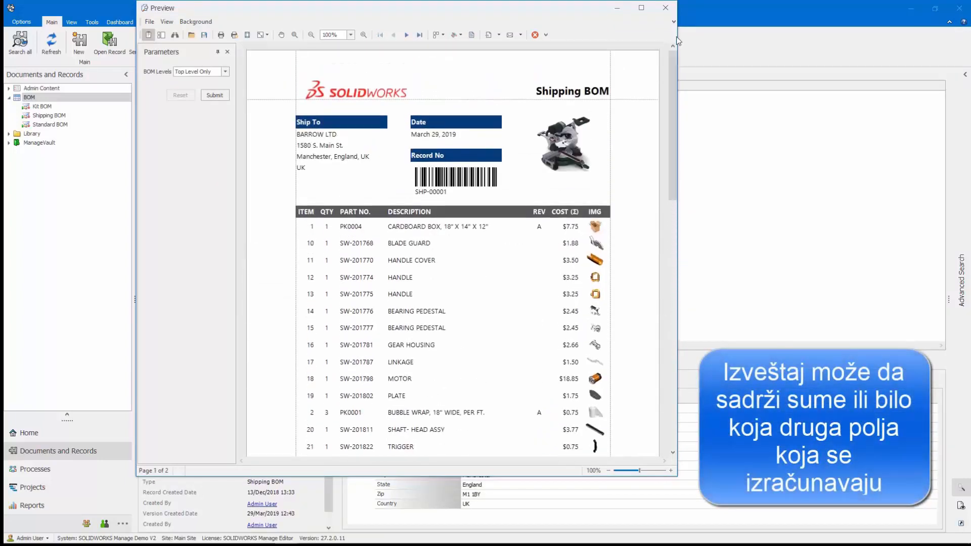
{"action": "left_click", "coordinate": [665, 8]}
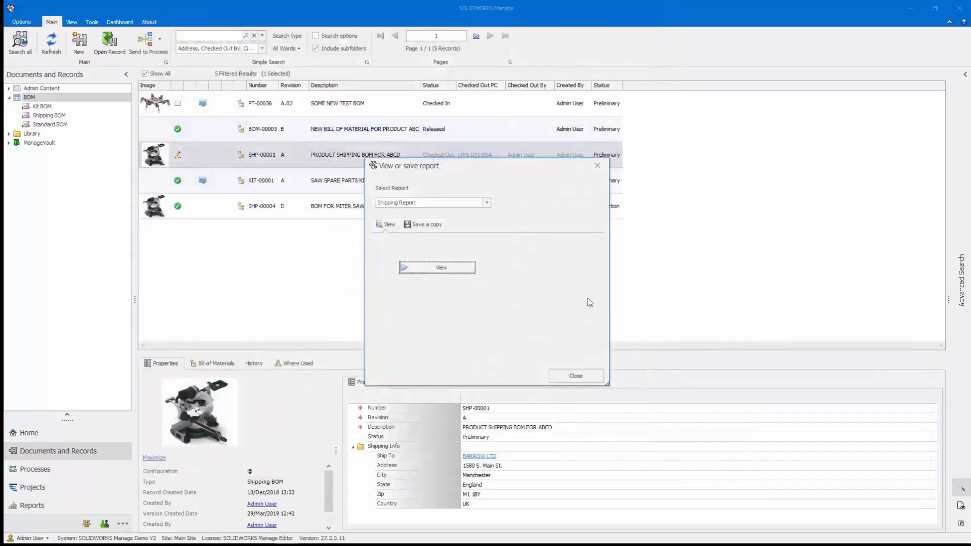
{"action": "left_click", "coordinate": [572, 378]}
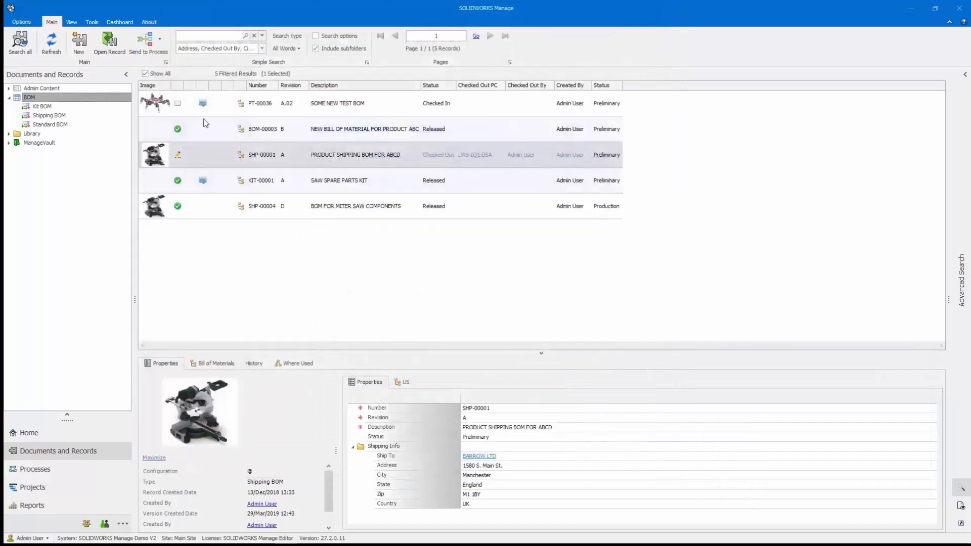
Step: Open the SHP-00001 record's bill of materials and show the item images
{"action": "left_click", "coordinate": [117, 52]}
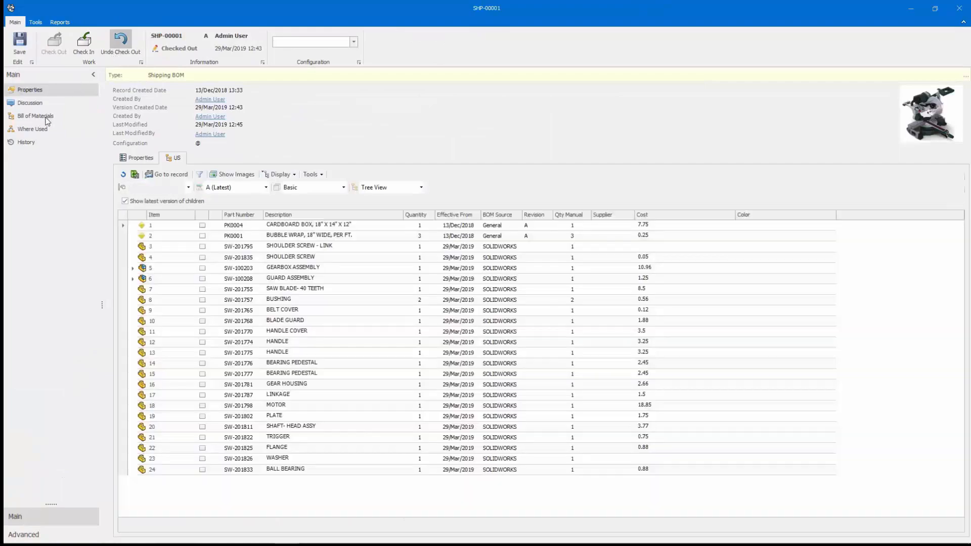
{"action": "left_click", "coordinate": [46, 118]}
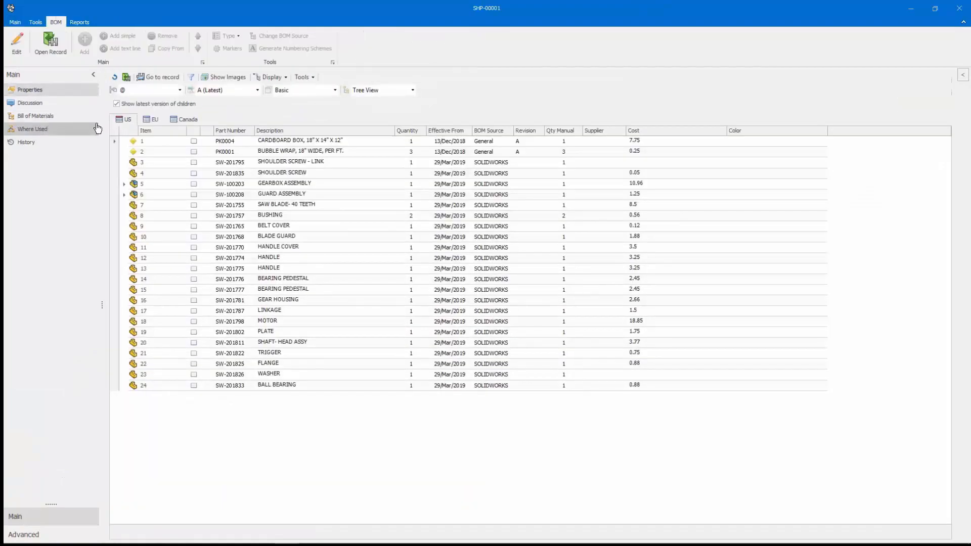
{"action": "left_click", "coordinate": [223, 77]}
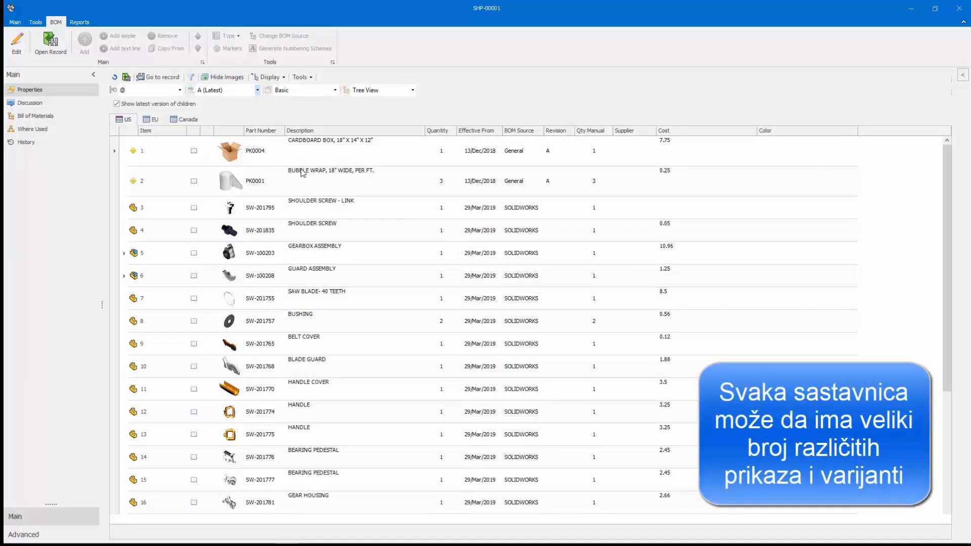
Step: Edit the EU variant and copy the US bill of materials, revision A (Latest), from this record into it
{"action": "left_click", "coordinate": [154, 121]}
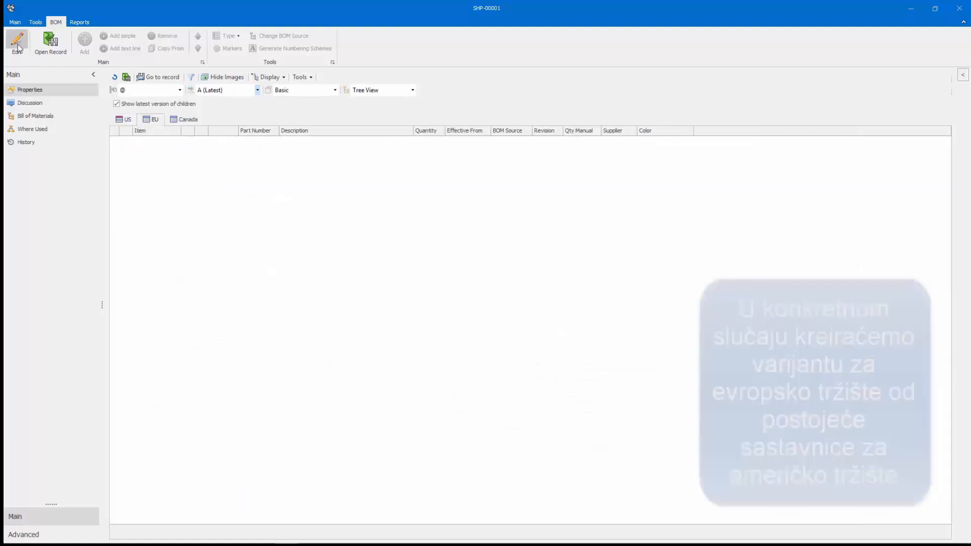
{"action": "left_click", "coordinate": [18, 46]}
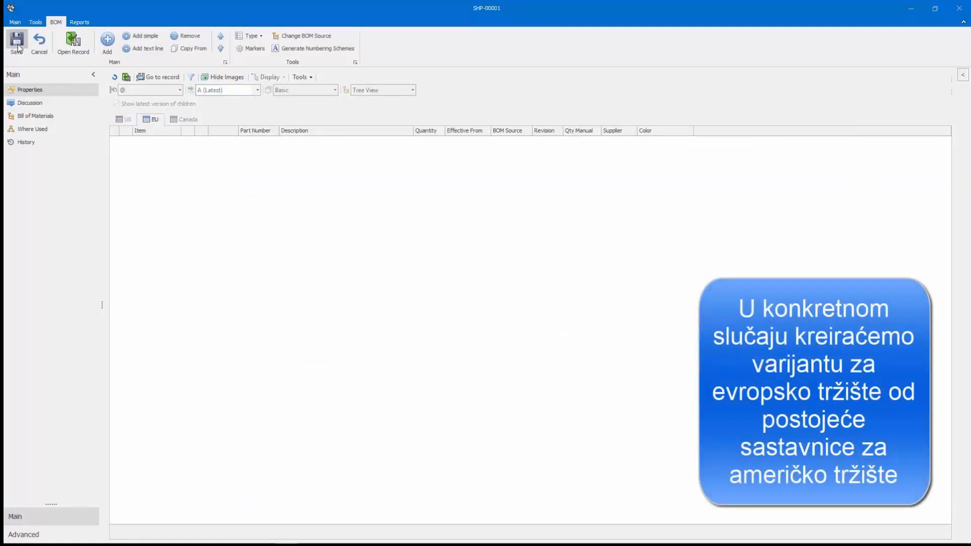
{"action": "left_click", "coordinate": [200, 51]}
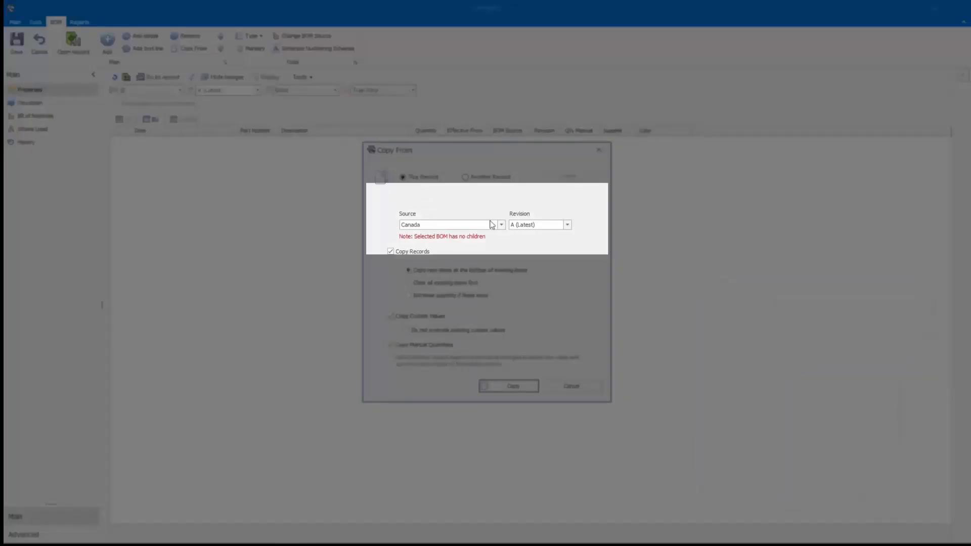
{"action": "left_click", "coordinate": [501, 227]}
{"action": "left_click", "coordinate": [487, 242]}
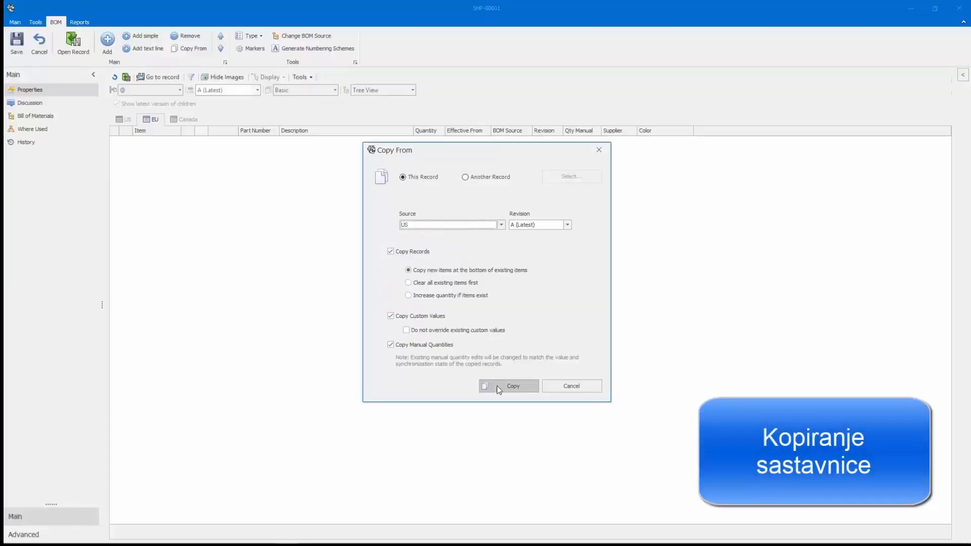
{"action": "left_click", "coordinate": [499, 389]}
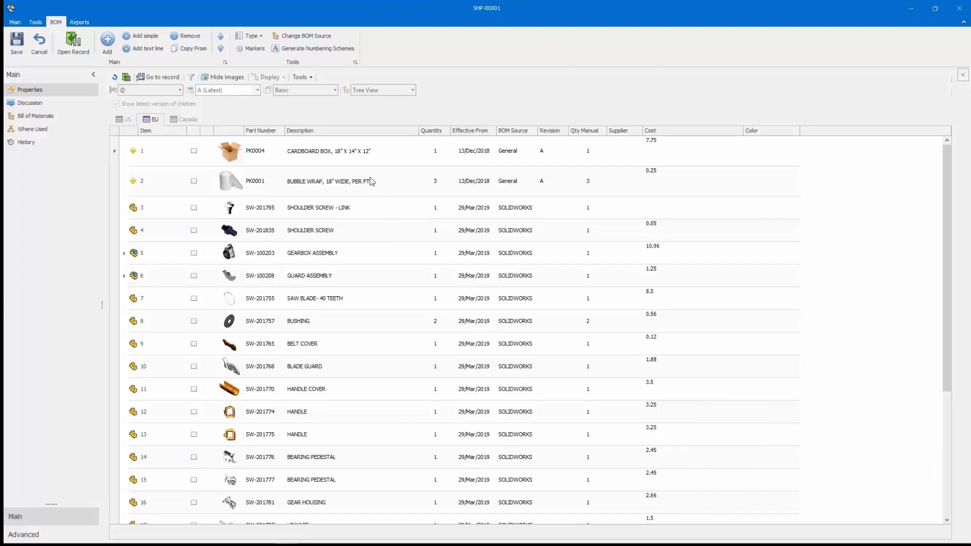
Step: Show the auto filter row in the EU bill of materials and filter the descriptions by "motor"
{"action": "right_click", "coordinate": [361, 135]}
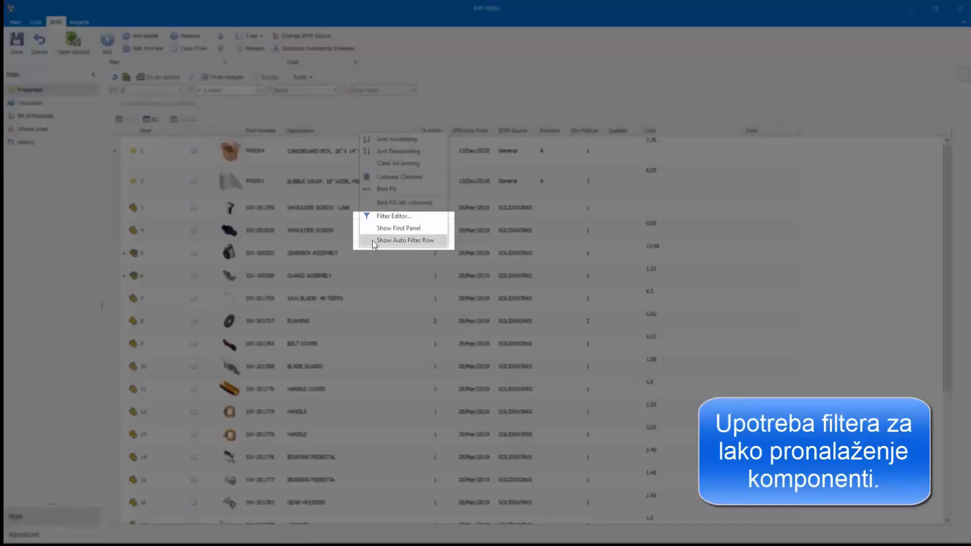
{"action": "left_click", "coordinate": [372, 240]}
{"action": "left_click", "coordinate": [347, 145]}
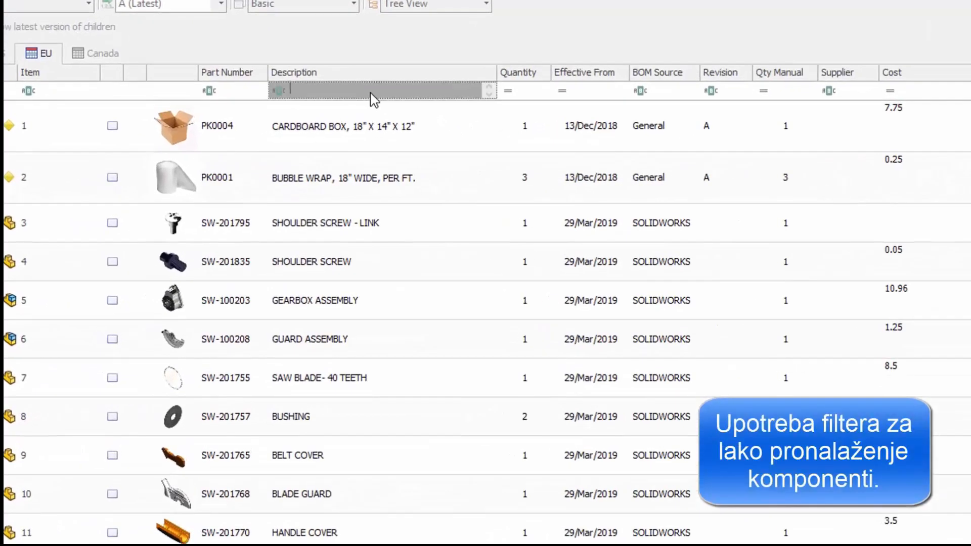
{"action": "type", "text": "motor"}
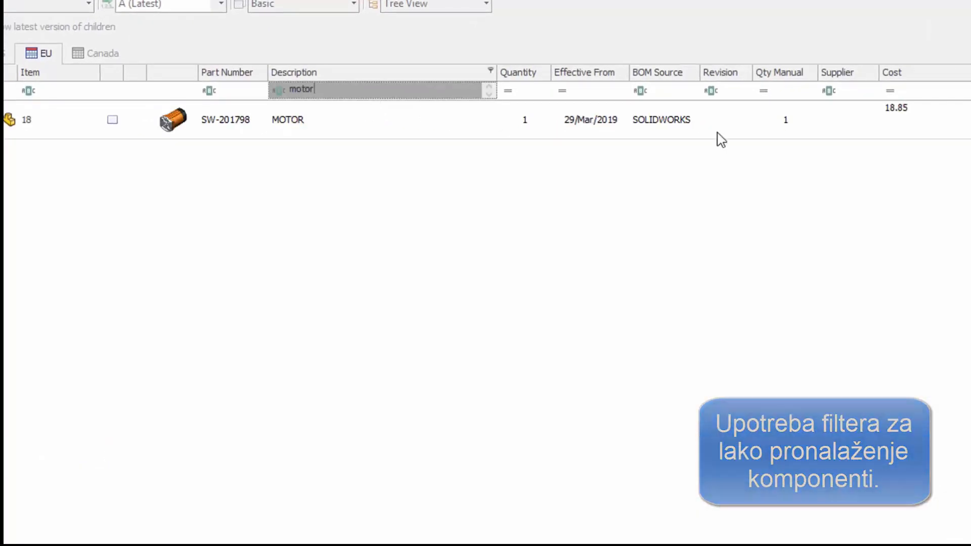
Step: Set the motor's supplier to GATES CORP. in the EU bill of materials
{"action": "left_click", "coordinate": [839, 120]}
{"action": "left_click", "coordinate": [839, 120]}
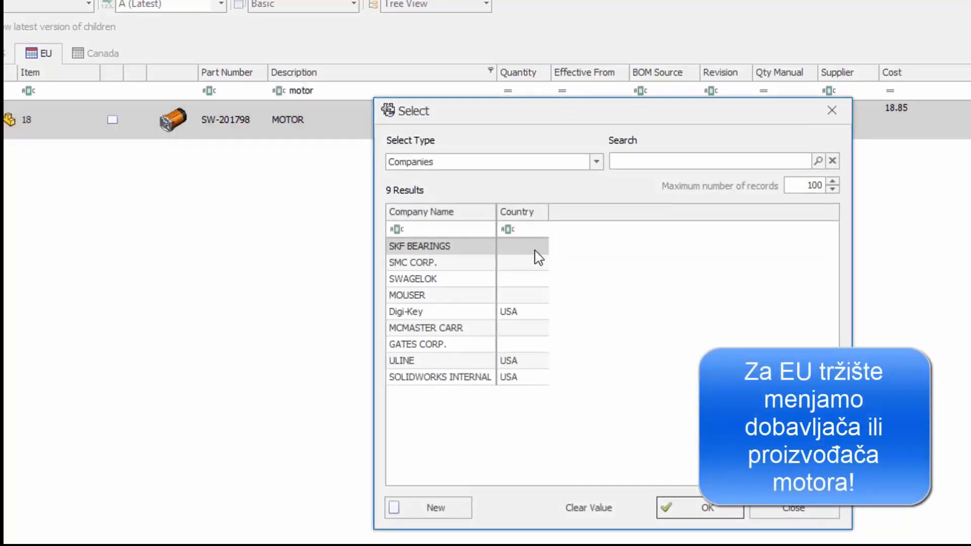
{"action": "left_click", "coordinate": [446, 349]}
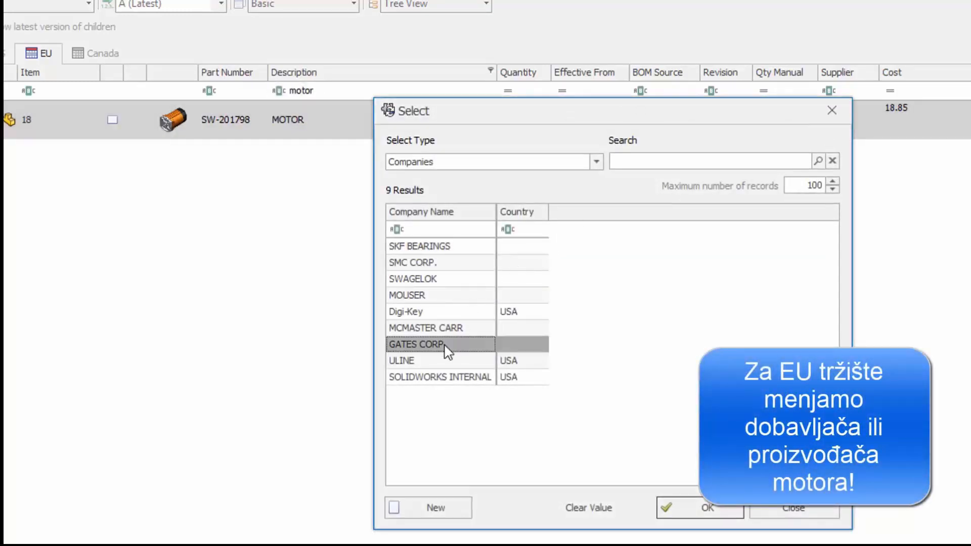
{"action": "left_click", "coordinate": [703, 513]}
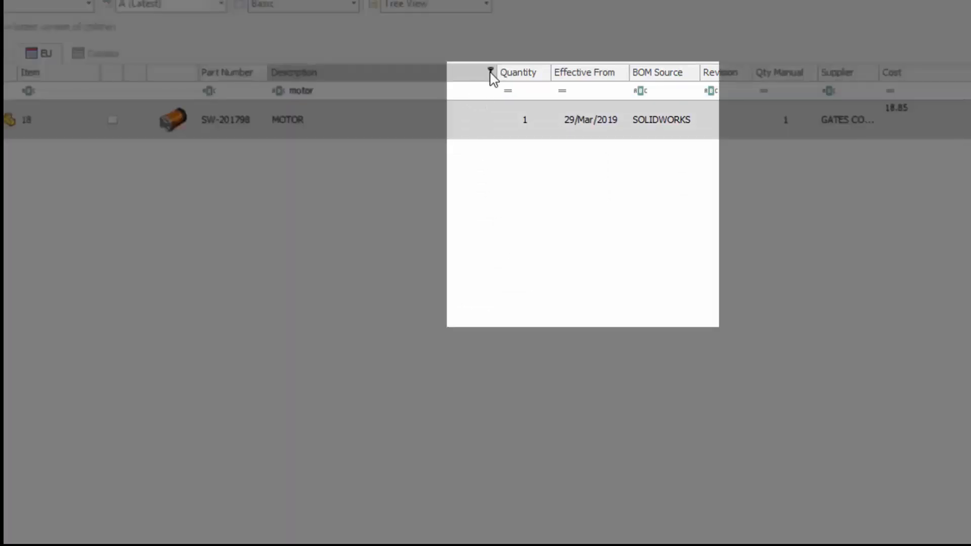
Step: Clear the "motor" filter from the descriptions in the EU bill of materials
{"action": "left_click", "coordinate": [490, 72]}
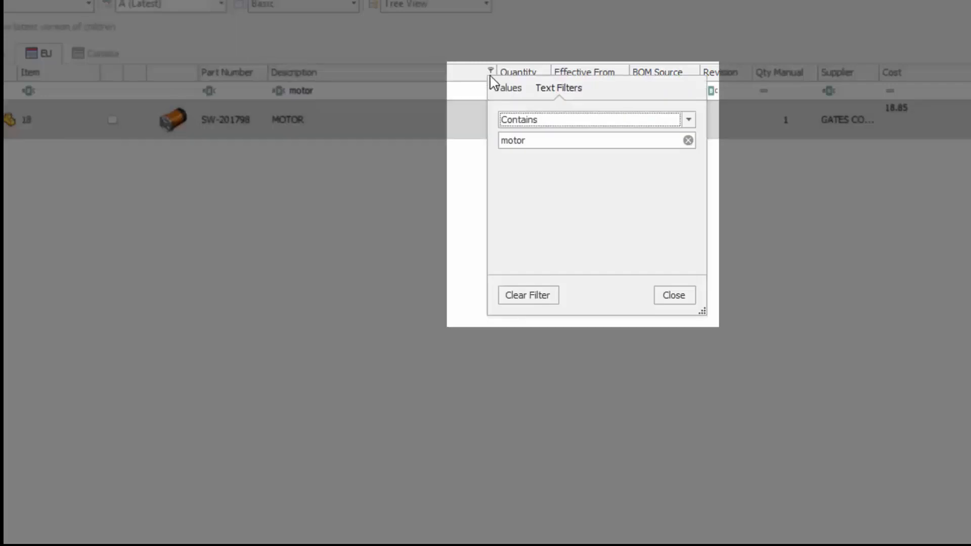
{"action": "left_click", "coordinate": [517, 295]}
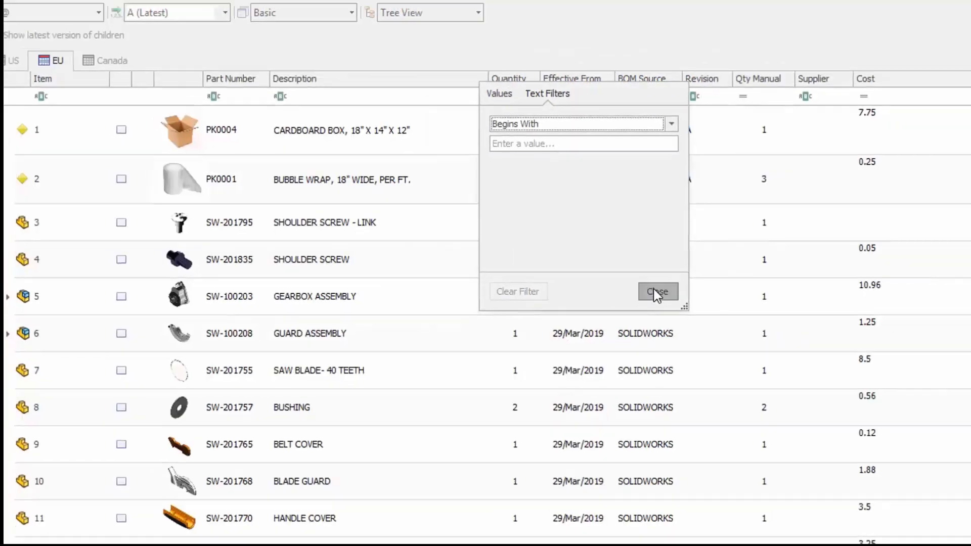
{"action": "left_click", "coordinate": [660, 294]}
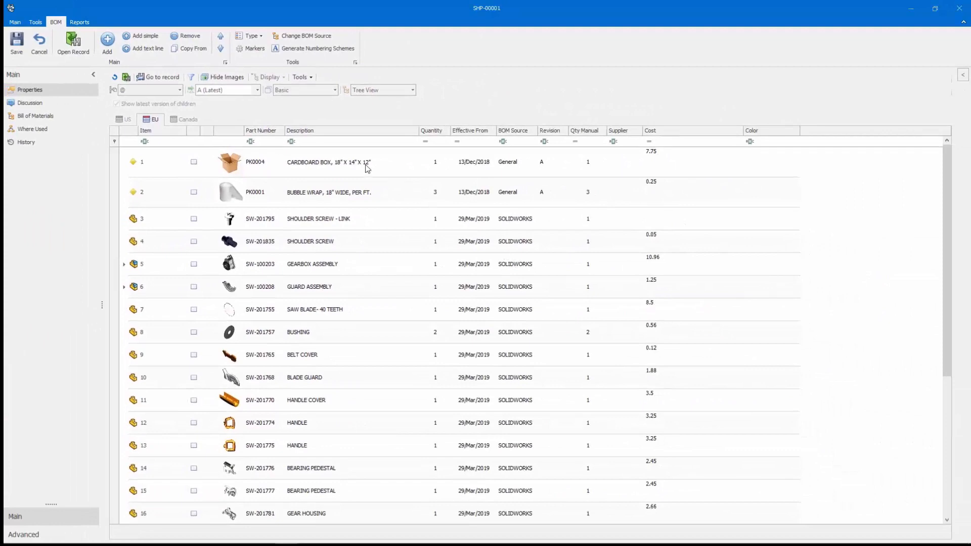
Step: Replace the 18" x 14" x 12" cardboard box in the EU bill of materials with PK0003 from the Library, filtering part numbers by "pk"
{"action": "left_click", "coordinate": [363, 164]}
{"action": "right_click", "coordinate": [363, 164]}
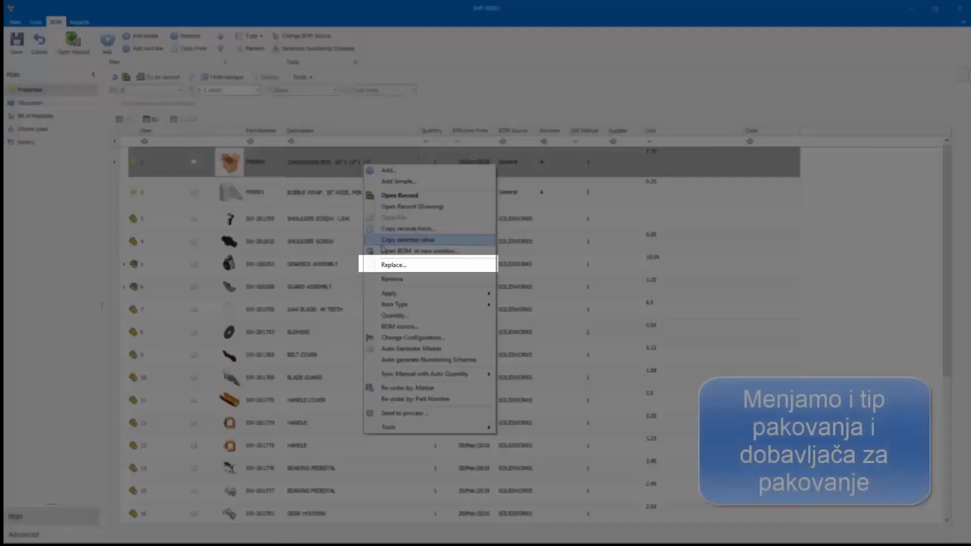
{"action": "left_click", "coordinate": [385, 265]}
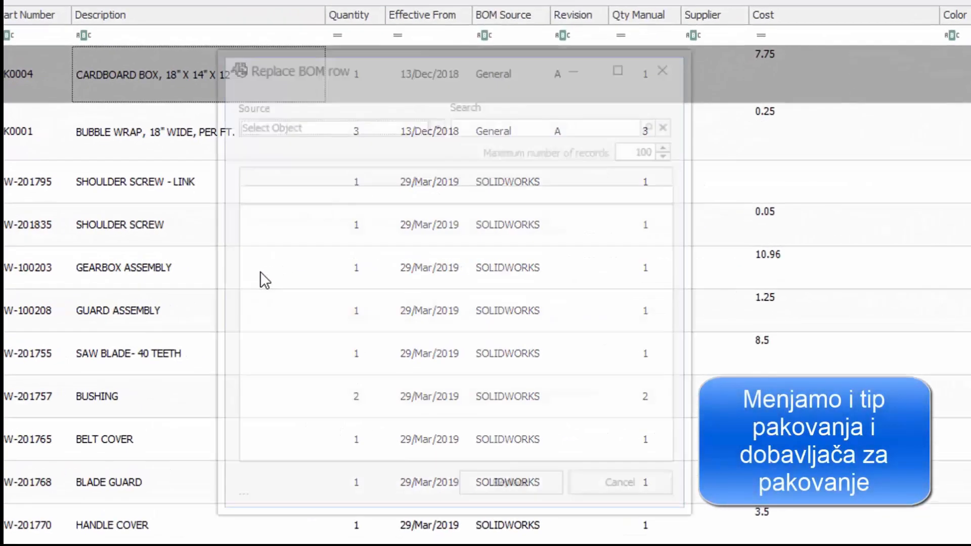
{"action": "left_click", "coordinate": [384, 126]}
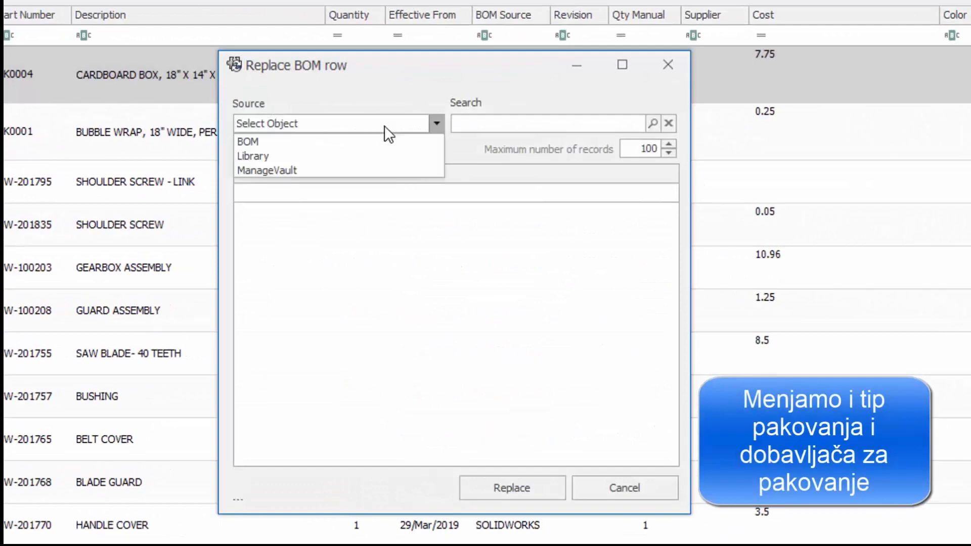
{"action": "left_click", "coordinate": [333, 155]}
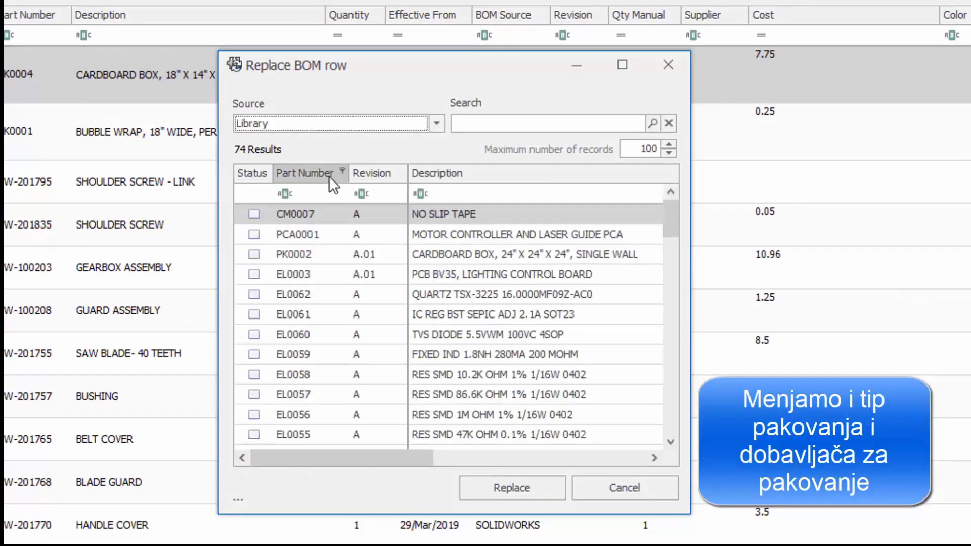
{"action": "left_click", "coordinate": [329, 192]}
{"action": "type", "text": "pk"}
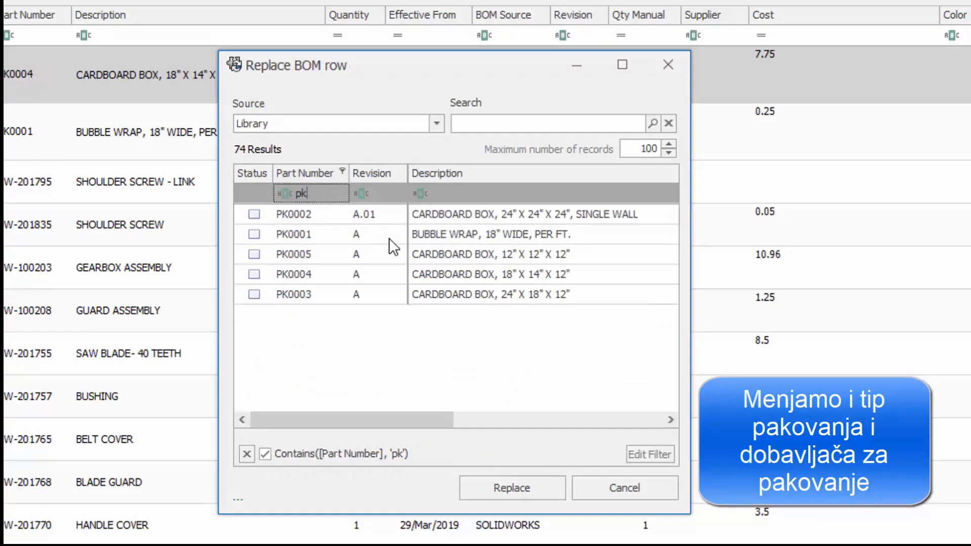
{"action": "left_click", "coordinate": [432, 293]}
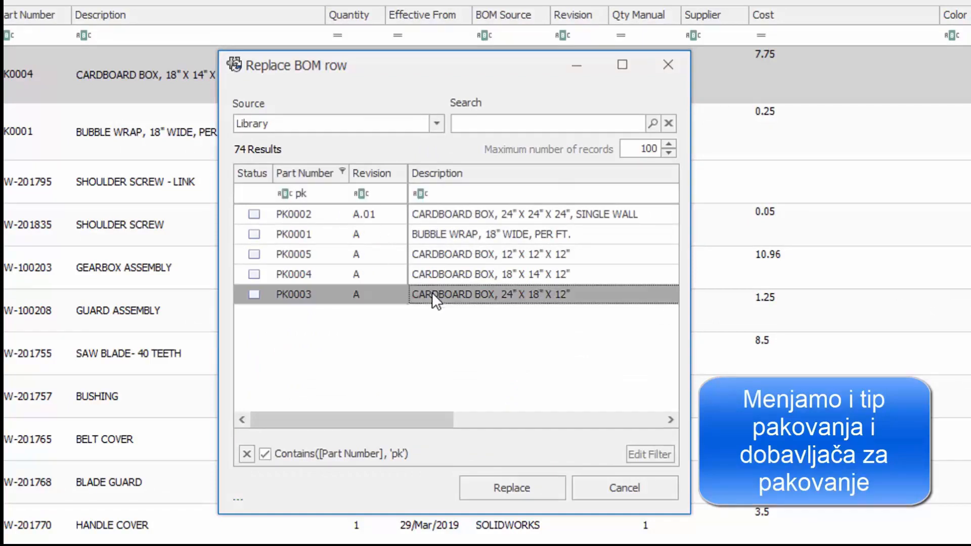
{"action": "left_click", "coordinate": [500, 489]}
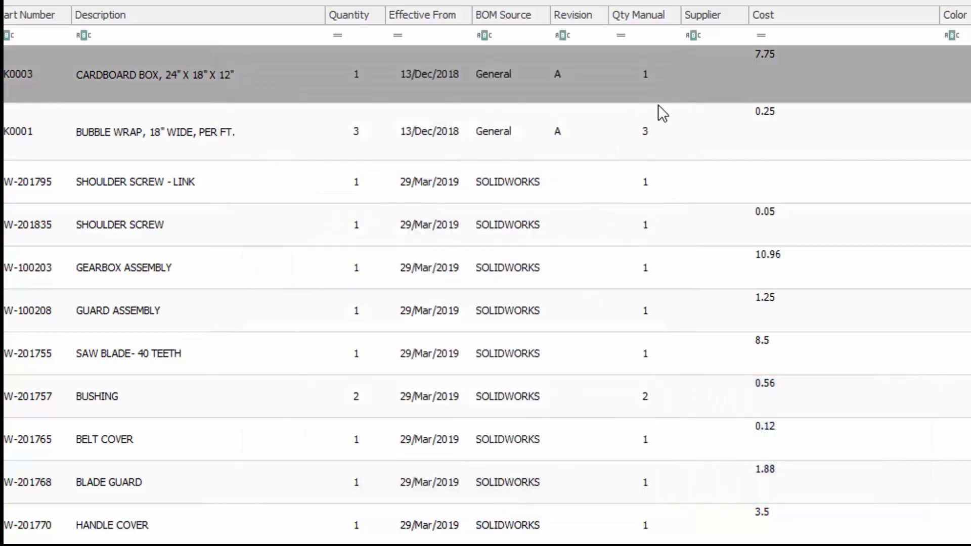
Step: Set the supplier of both the cardboard box and the bubble wrap to ULINE in the EU bill of materials
{"action": "left_click", "coordinate": [710, 75]}
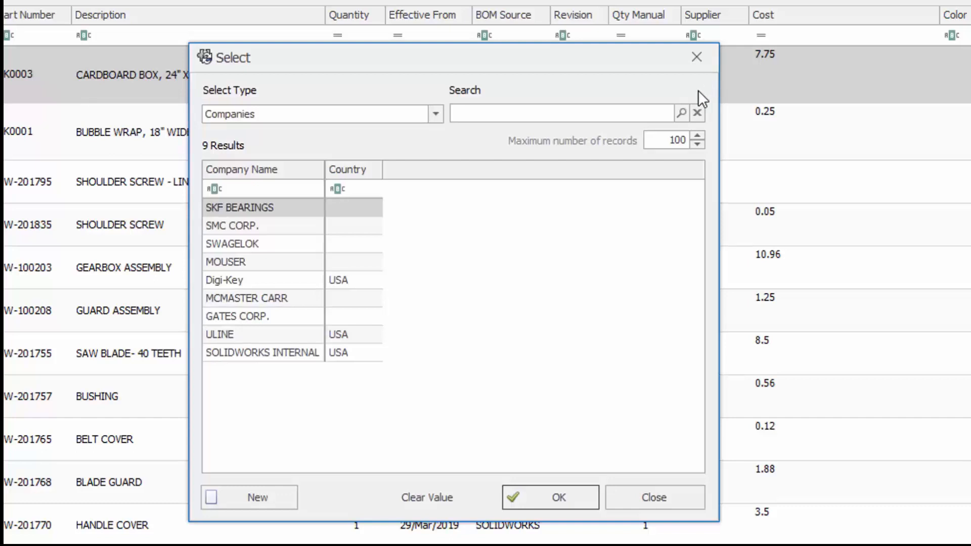
{"action": "left_click", "coordinate": [252, 334]}
{"action": "left_click", "coordinate": [538, 502]}
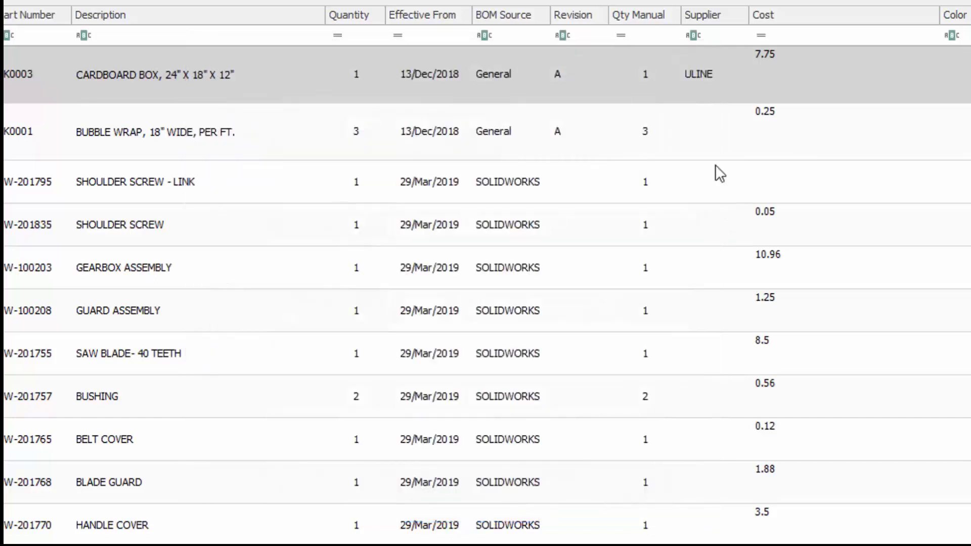
{"action": "left_click", "coordinate": [705, 142]}
{"action": "left_click", "coordinate": [704, 135]}
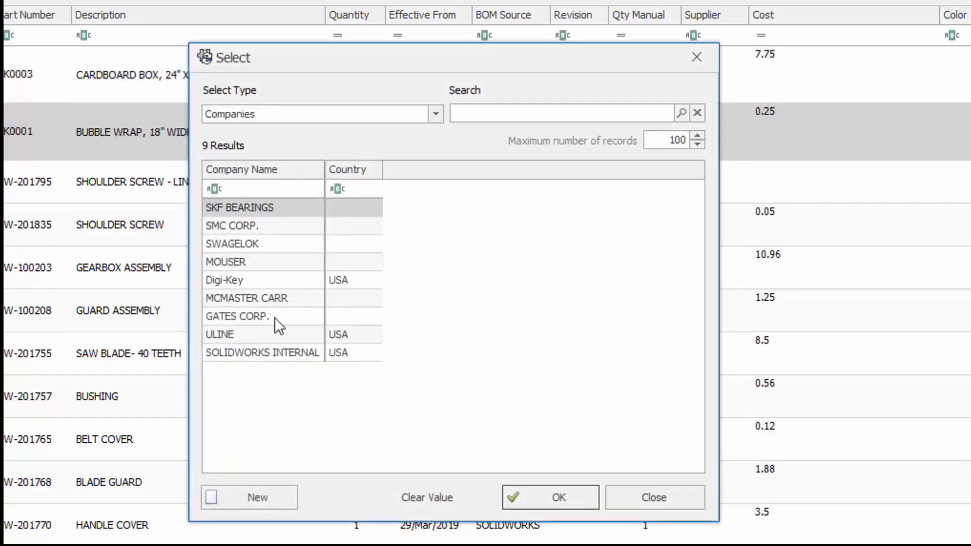
{"action": "left_click", "coordinate": [262, 330]}
{"action": "left_click", "coordinate": [536, 493]}
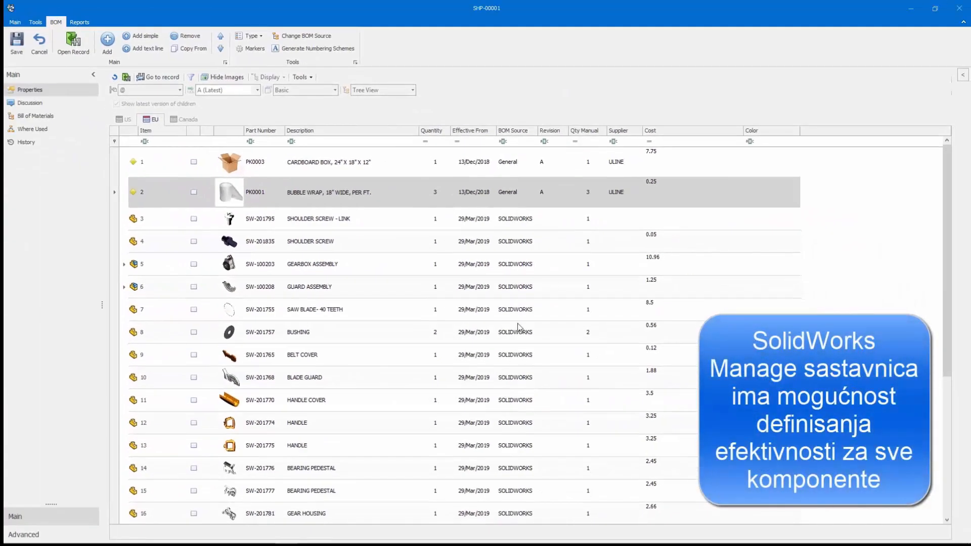
Step: Set the gearbox assembly's effective-from date to 17/Apr/2019 and save the EU bill of materials
{"action": "left_click", "coordinate": [478, 269]}
{"action": "left_click", "coordinate": [493, 265]}
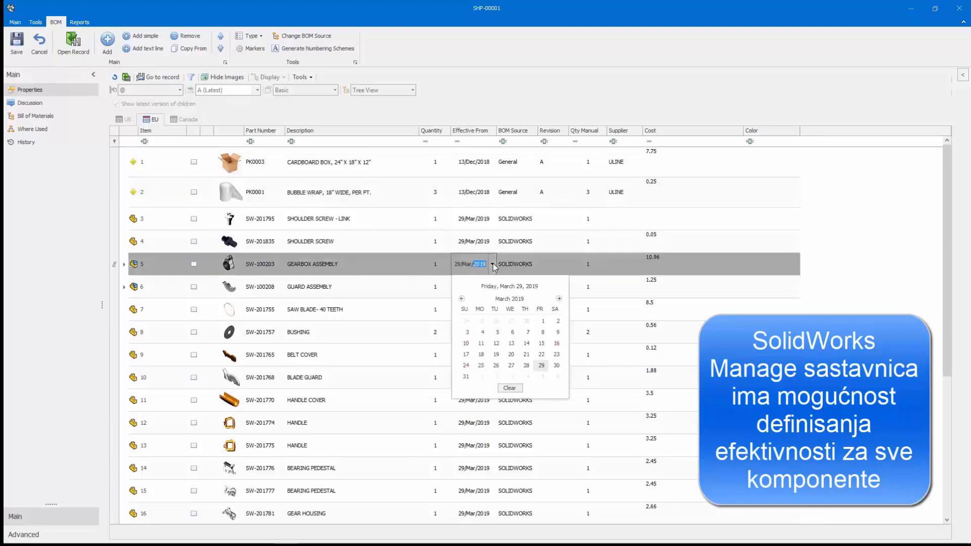
{"action": "left_click", "coordinate": [558, 299]}
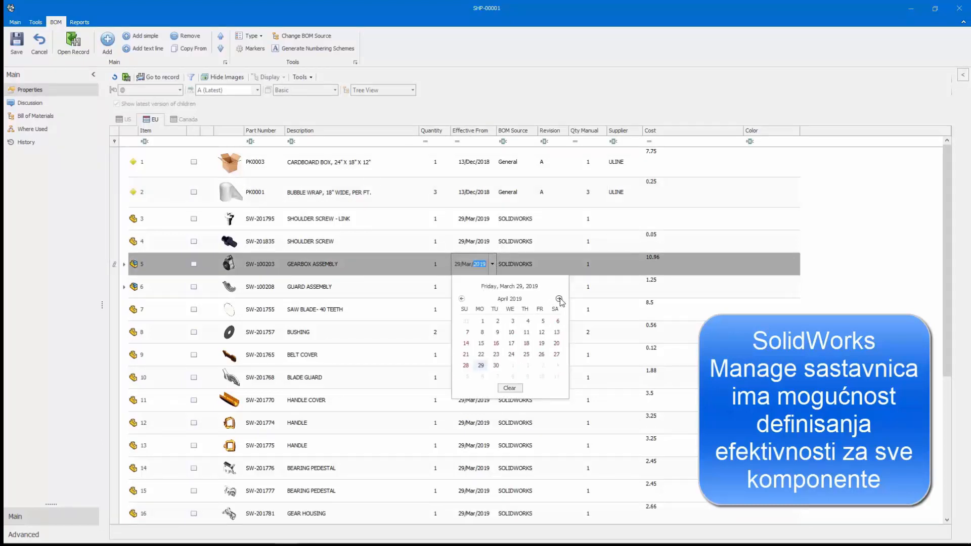
{"action": "left_click", "coordinate": [512, 343]}
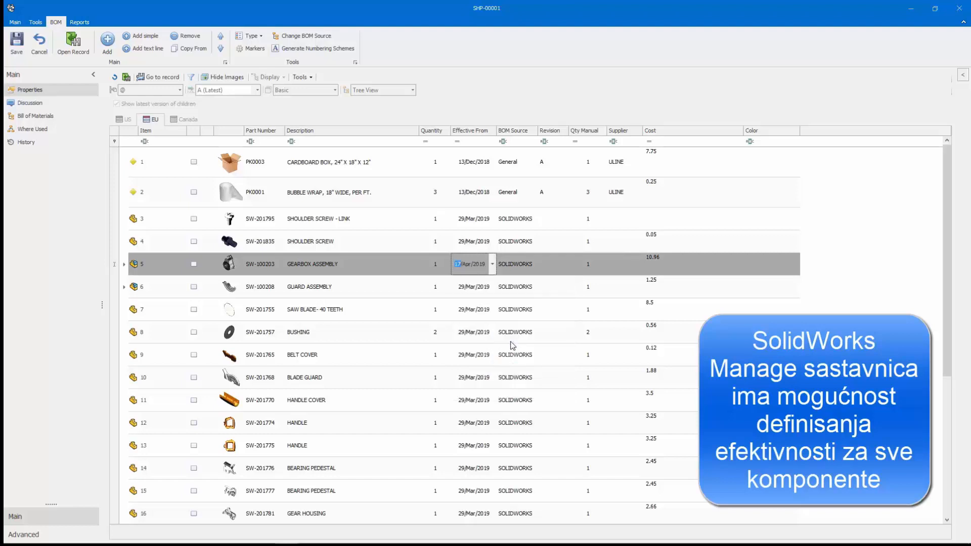
{"action": "left_click", "coordinate": [18, 46]}
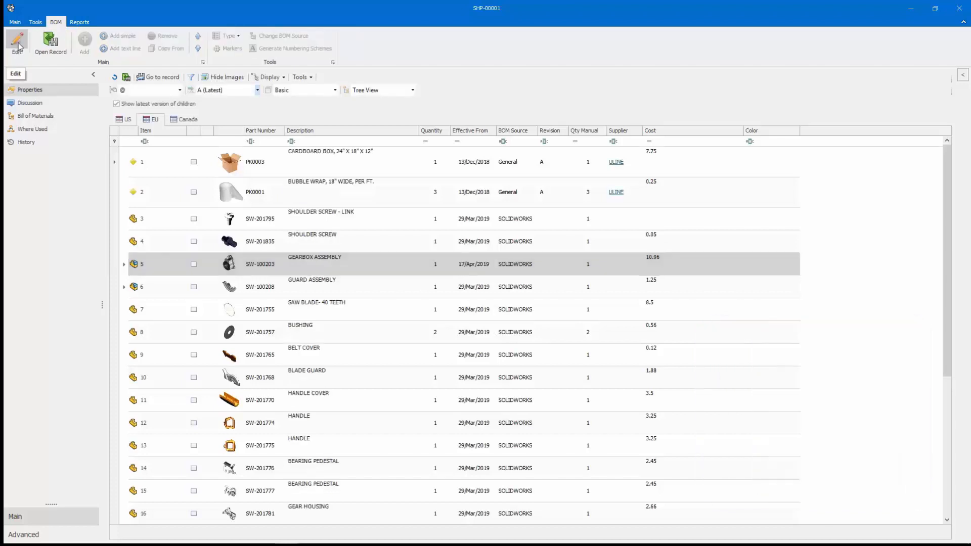
Step: Compare the US bill of materials of SHP-00001 with its EU variant, both at revision A (Latest)
{"action": "left_click", "coordinate": [119, 117]}
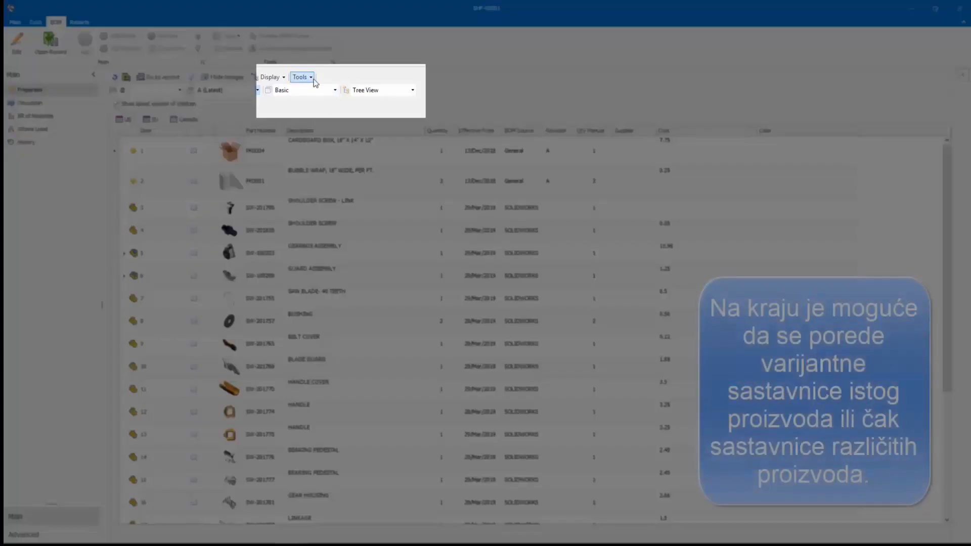
{"action": "left_click", "coordinate": [302, 77]}
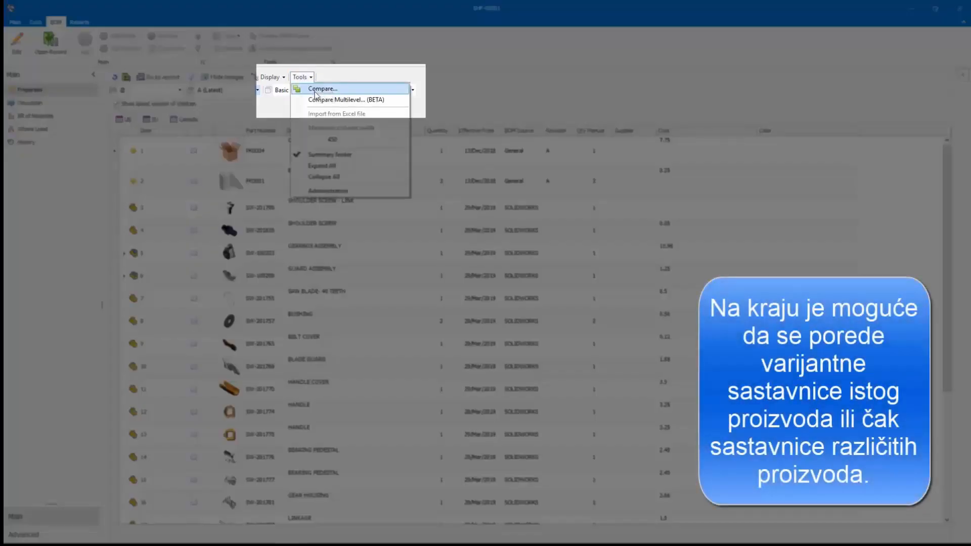
{"action": "left_click", "coordinate": [314, 90]}
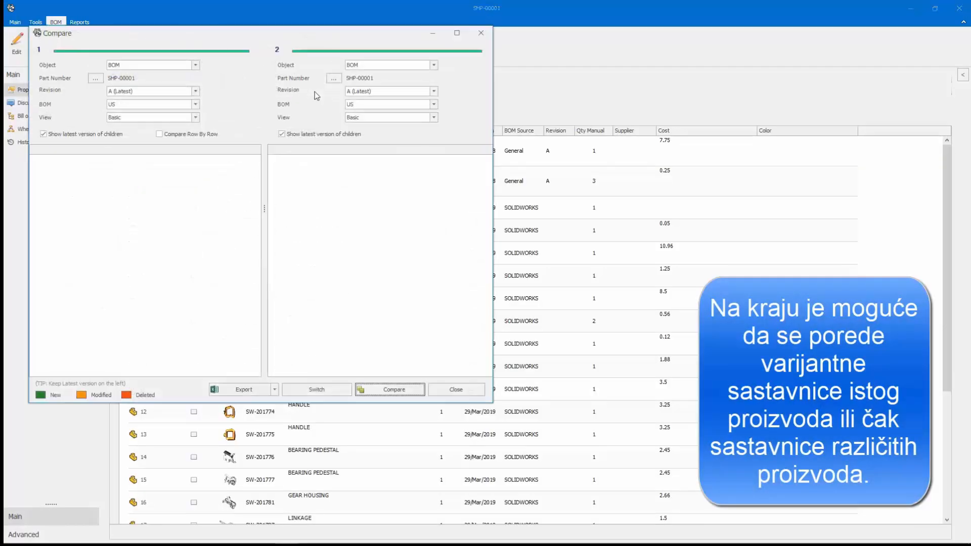
{"action": "left_click", "coordinate": [456, 33]}
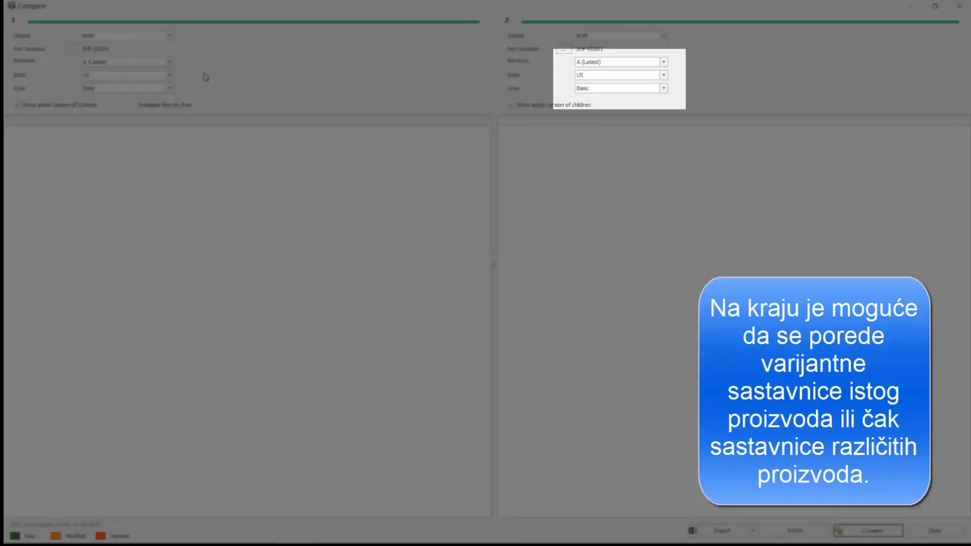
{"action": "left_click", "coordinate": [598, 75]}
{"action": "left_click", "coordinate": [587, 91]}
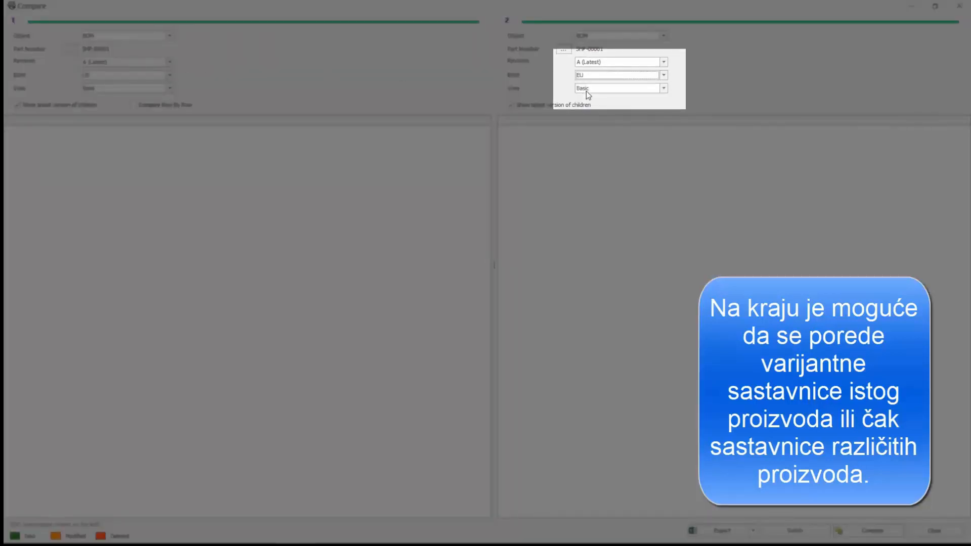
{"action": "left_click", "coordinate": [872, 530]}
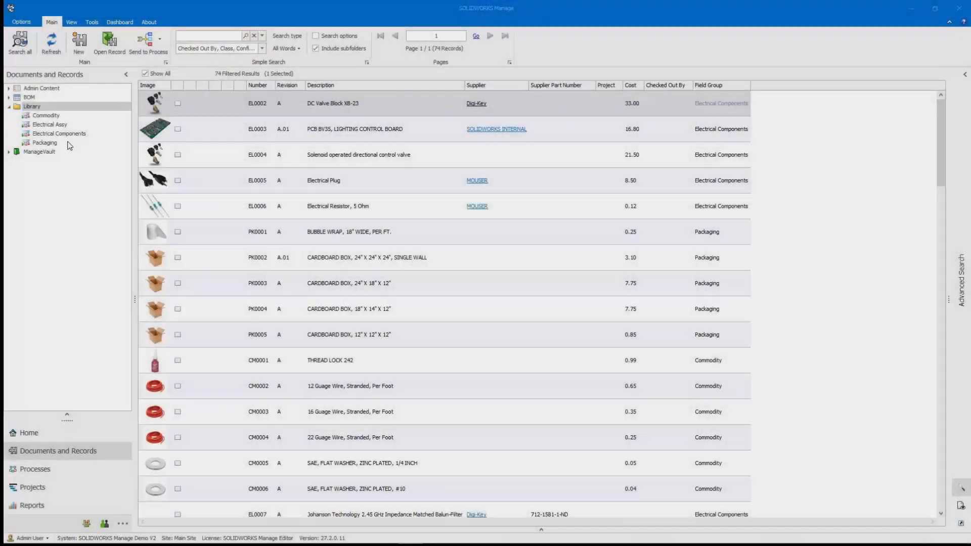
Step: Open the PCA0001 motor controller record from the library's Electrical Assy group and start editing its bill of materials
{"action": "left_click", "coordinate": [59, 125]}
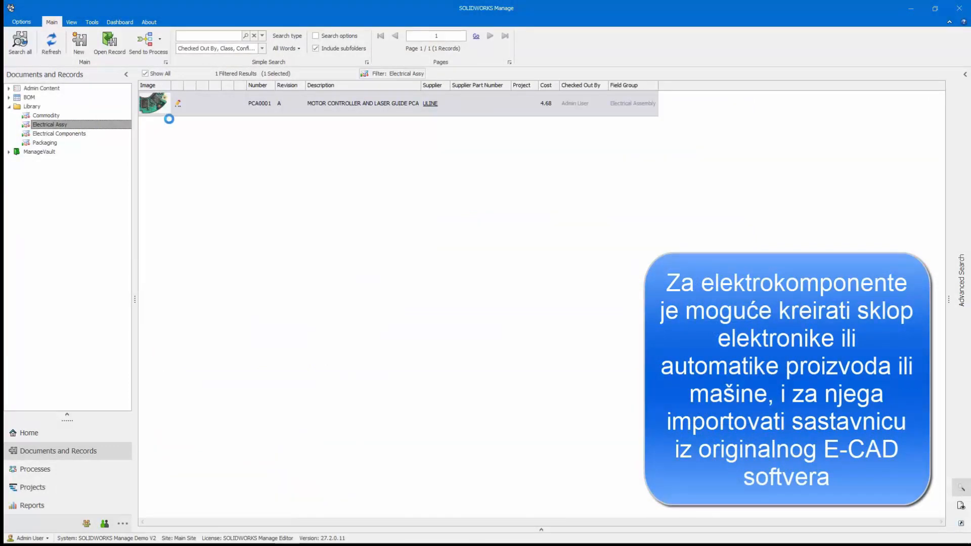
{"action": "left_click", "coordinate": [256, 102]}
{"action": "right_click", "coordinate": [262, 104]}
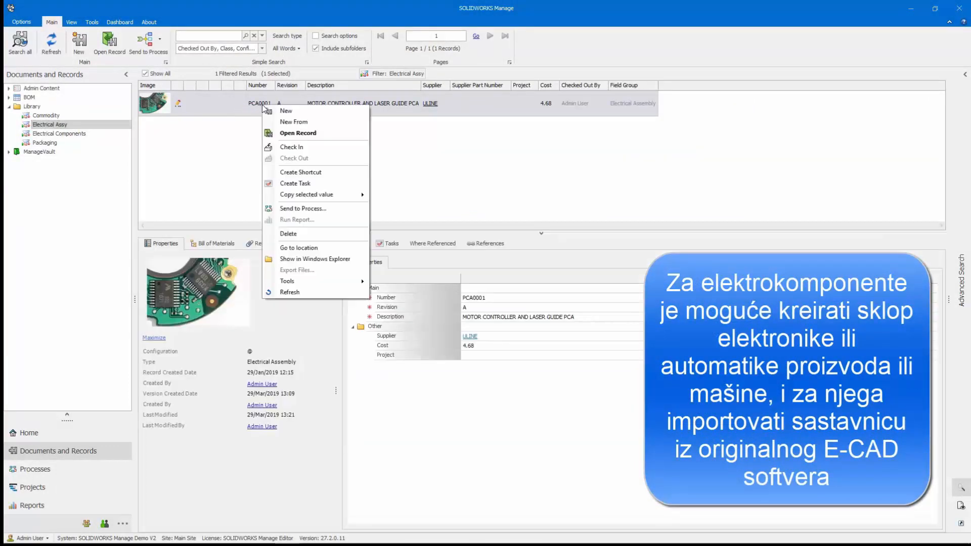
{"action": "left_click", "coordinate": [279, 136]}
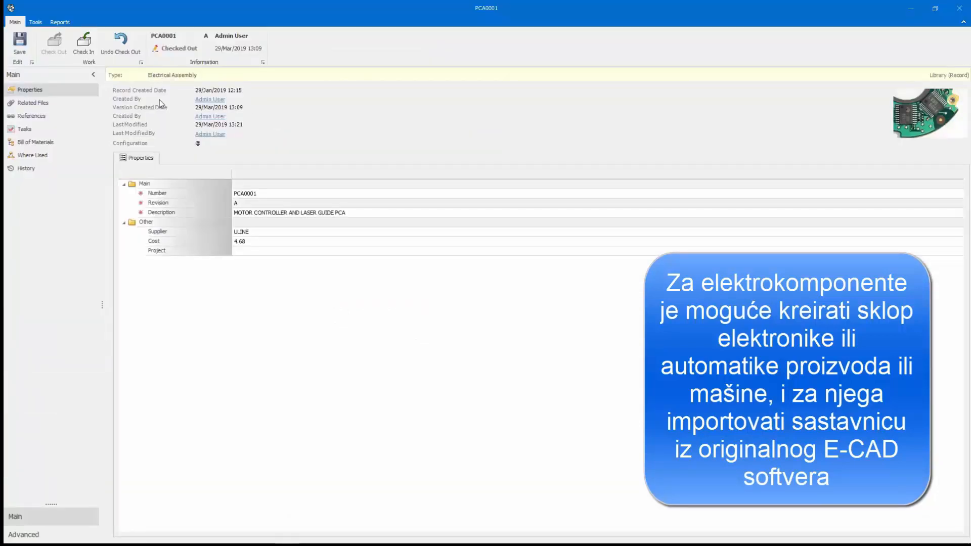
{"action": "left_click", "coordinate": [23, 142]}
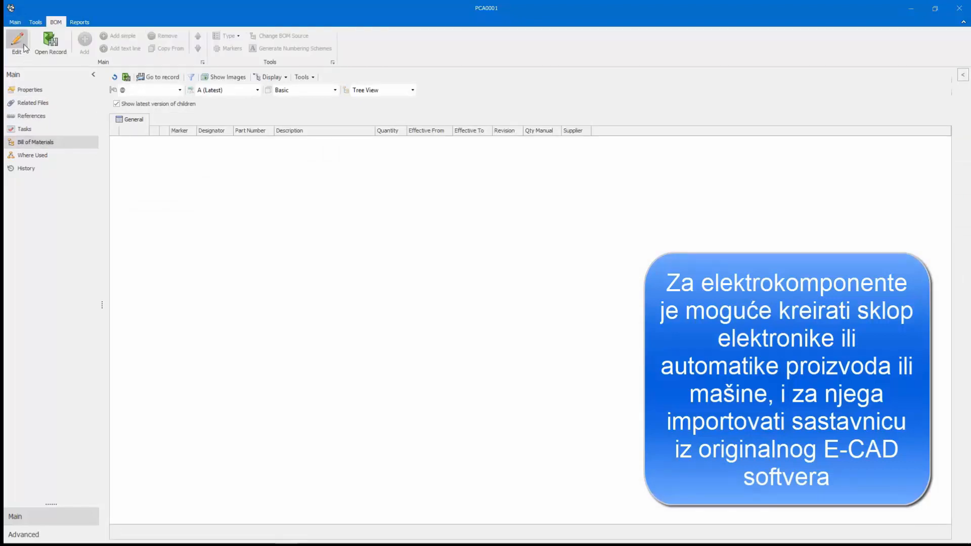
{"action": "left_click", "coordinate": [18, 42]}
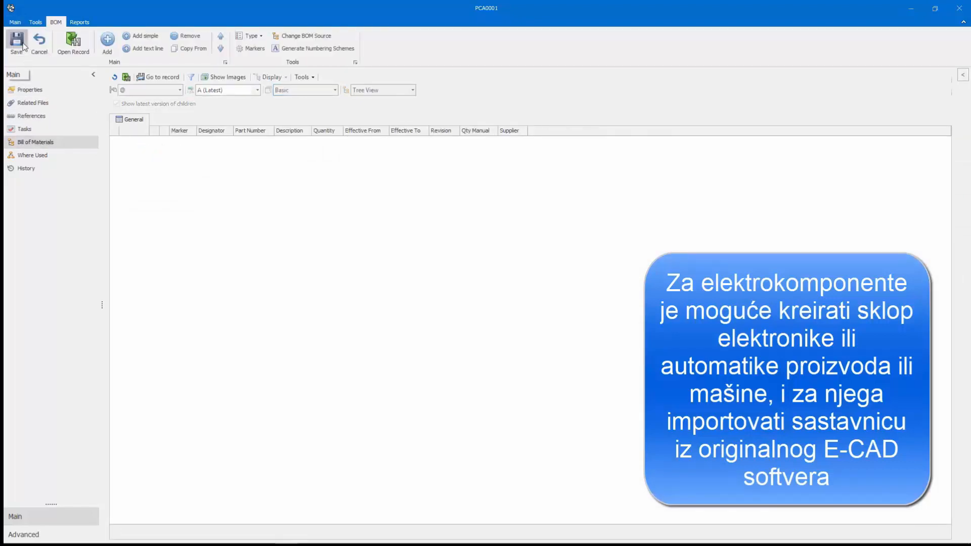
Step: Start a bill of materials import from Excel and load the file SMI_REV1.0_Electrical_BOM_2.xlsx
{"action": "left_click", "coordinate": [307, 77]}
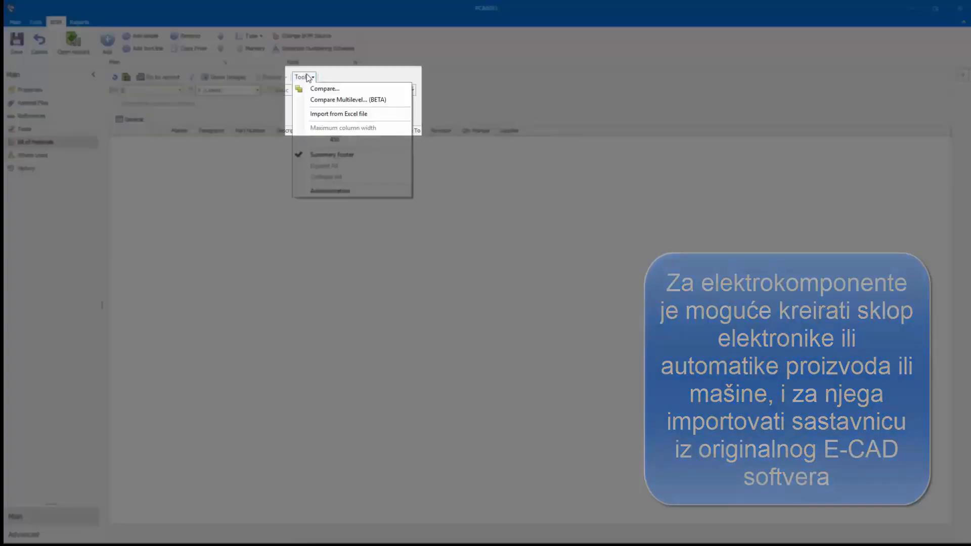
{"action": "left_click", "coordinate": [319, 114]}
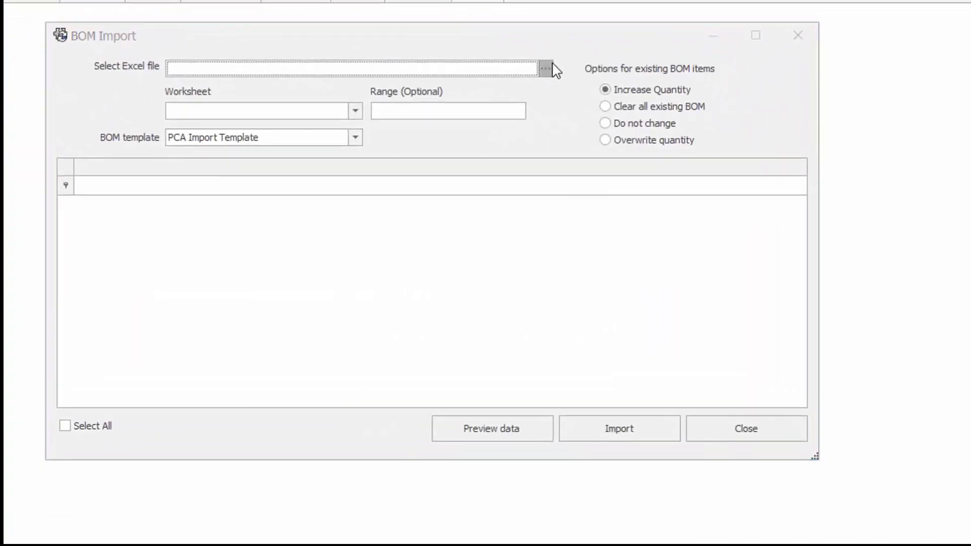
{"action": "left_click", "coordinate": [551, 68]}
{"action": "left_click", "coordinate": [338, 192]}
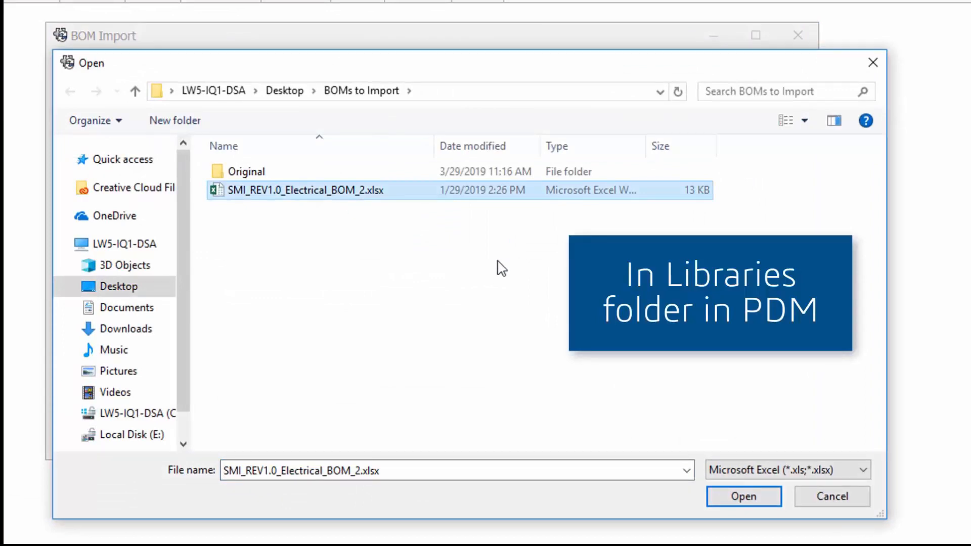
{"action": "left_click", "coordinate": [736, 493]}
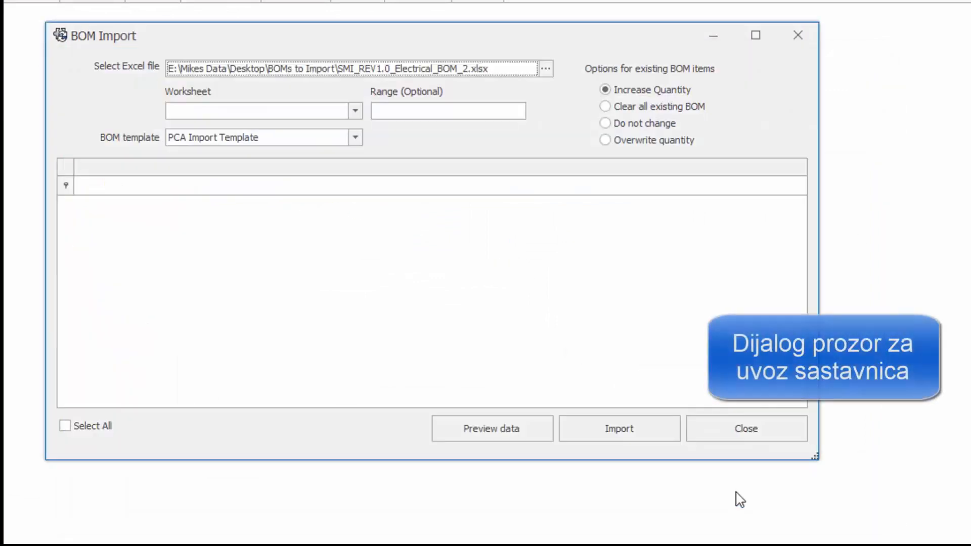
Step: Select the worksheet BOM WITH QTY AND REFDES for the import and preview its data
{"action": "left_click", "coordinate": [356, 112]}
{"action": "left_click", "coordinate": [311, 141]}
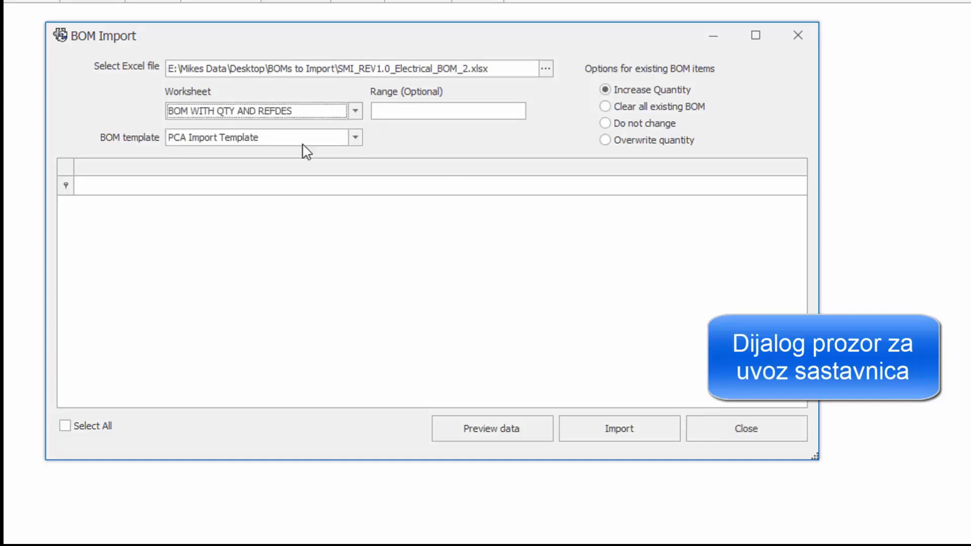
{"action": "left_click", "coordinate": [466, 428]}
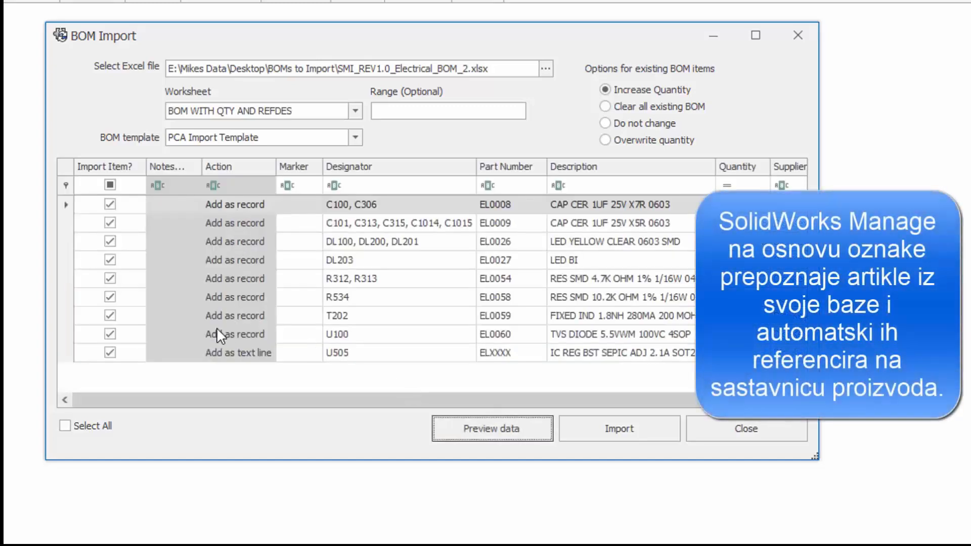
Step: Exclude the R534, T202 and U100 rows from the import, and include all three again
{"action": "left_click", "coordinate": [115, 332]}
{"action": "left_click", "coordinate": [113, 316]}
{"action": "left_click", "coordinate": [114, 299]}
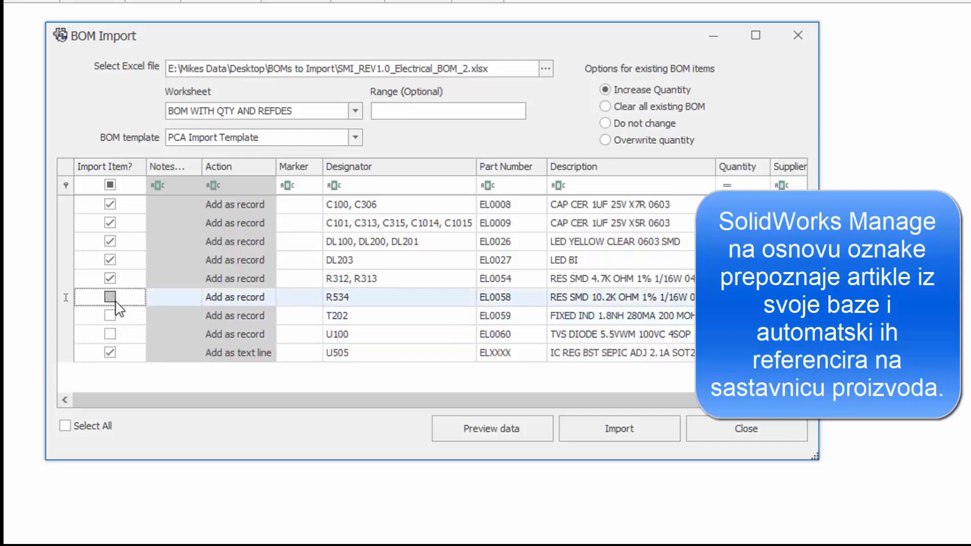
{"action": "left_click", "coordinate": [113, 299]}
{"action": "left_click", "coordinate": [113, 318]}
{"action": "left_click", "coordinate": [111, 333]}
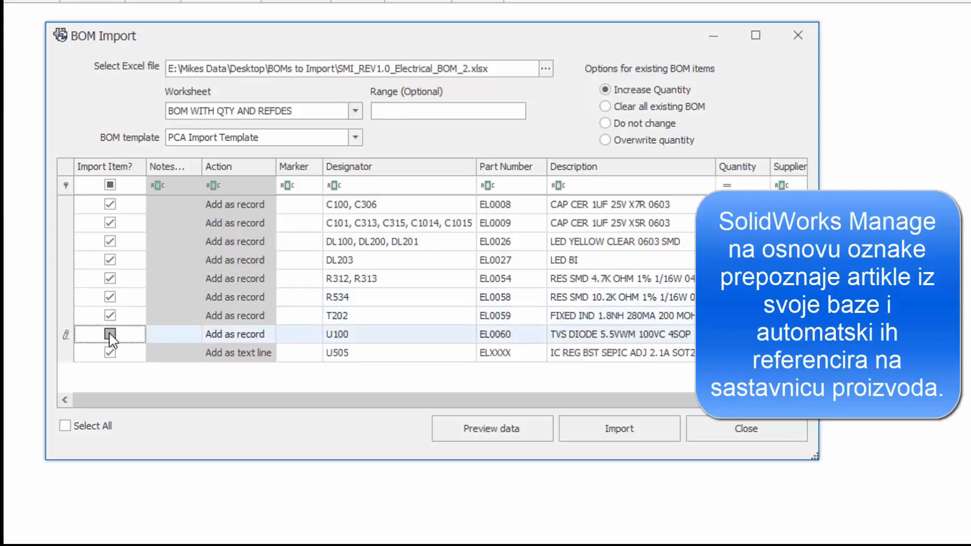
Step: Import all the previewed items, keeping U505 as a text line, and close the BOM import
{"action": "left_click", "coordinate": [245, 356]}
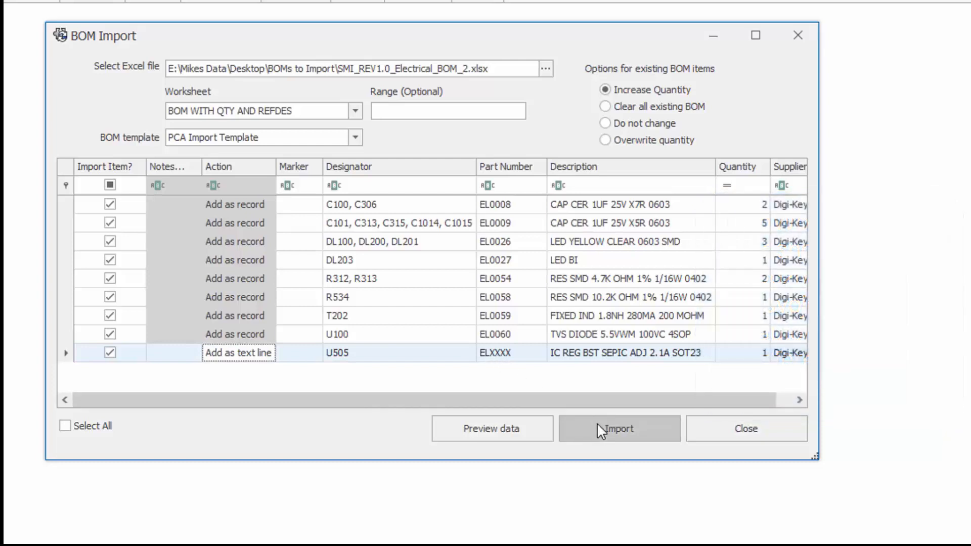
{"action": "left_click", "coordinate": [597, 425]}
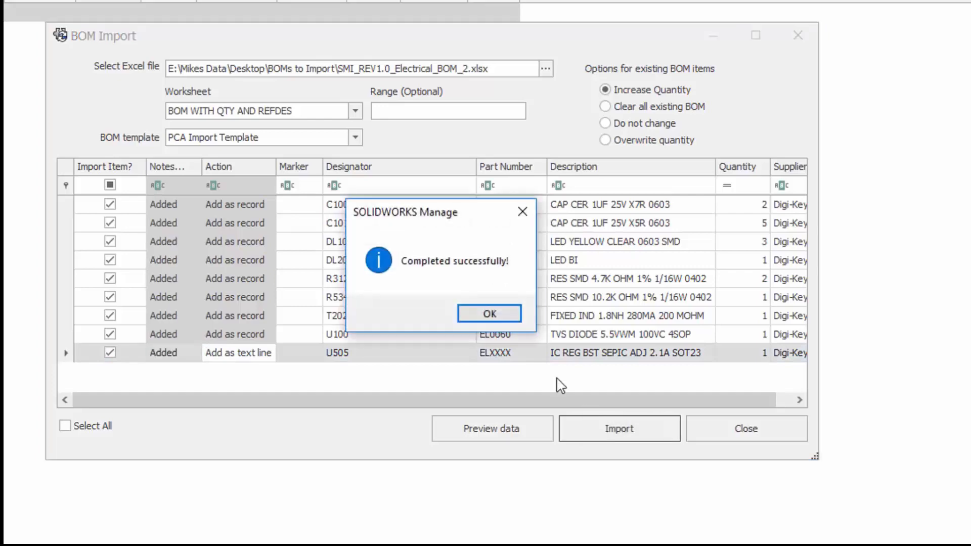
{"action": "left_click", "coordinate": [494, 317]}
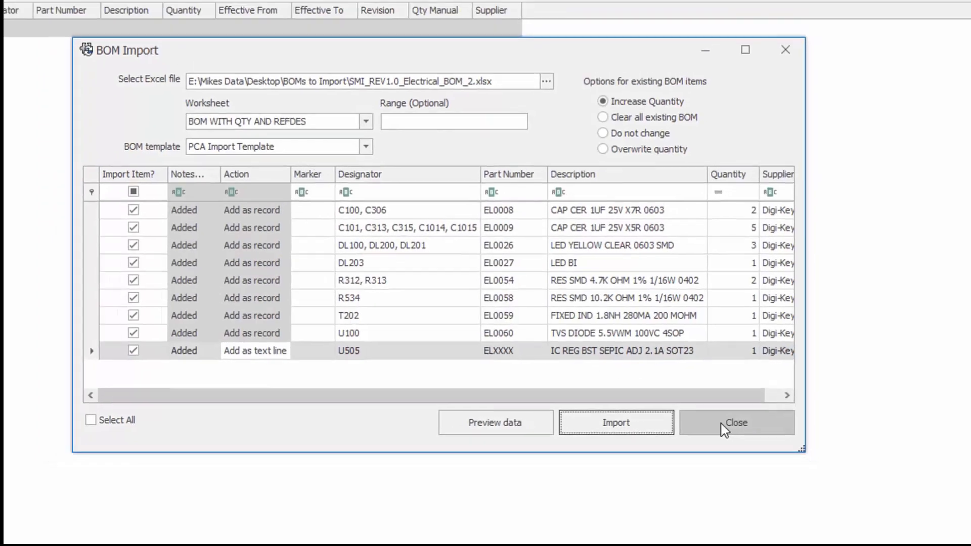
{"action": "left_click", "coordinate": [726, 427]}
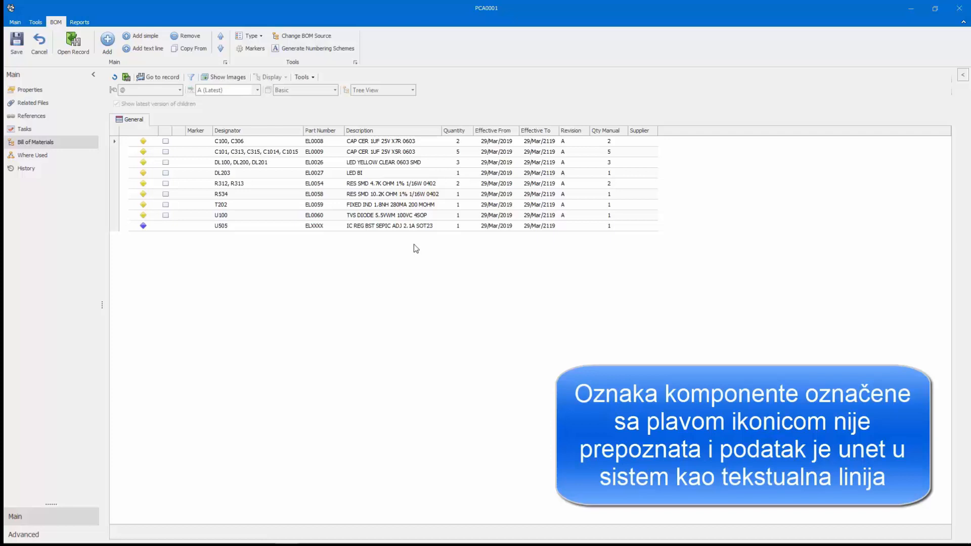
Step: Set the Effective To date of the U100 row (EL0060) to 19/Apr/2119
{"action": "left_click", "coordinate": [540, 217]}
{"action": "left_click", "coordinate": [554, 216]}
{"action": "left_click", "coordinate": [627, 244]}
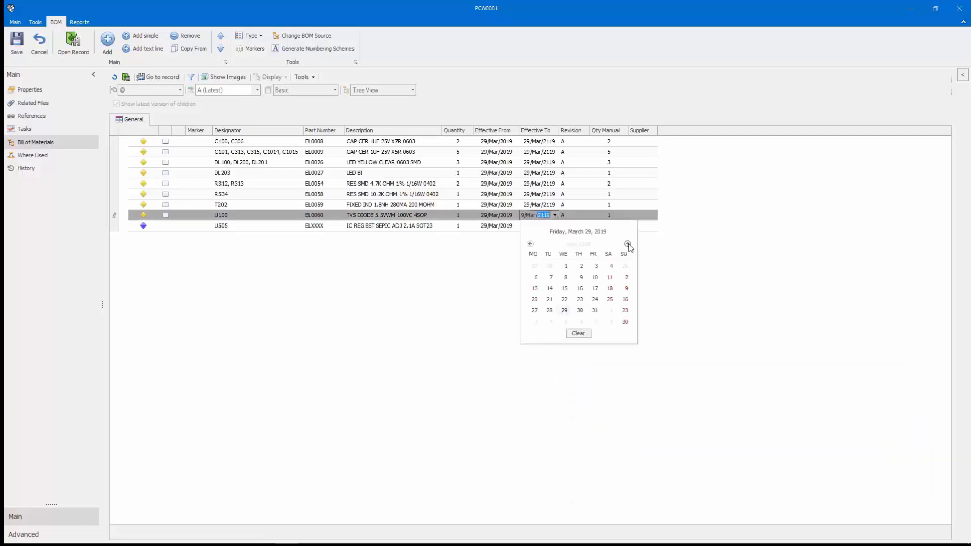
{"action": "left_click", "coordinate": [580, 303]}
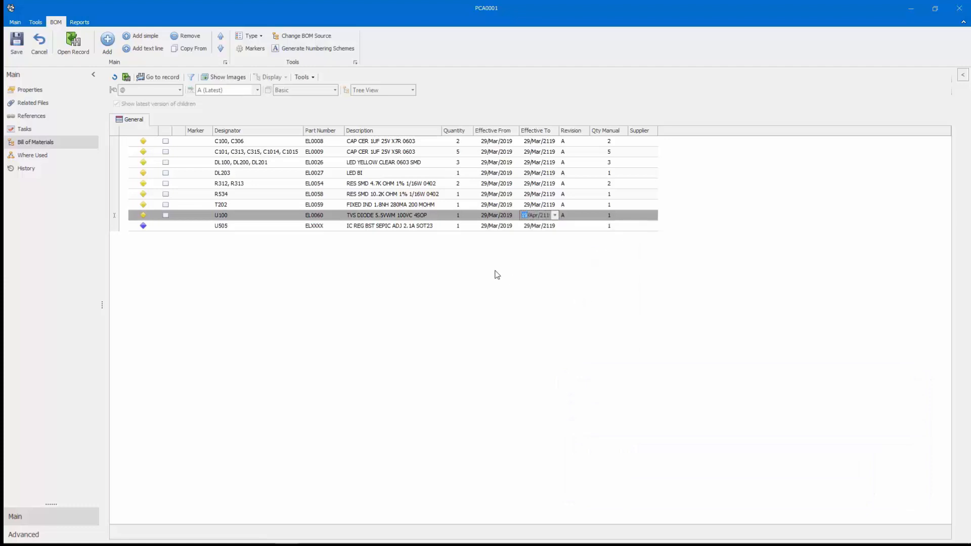
Step: Start replacing the U505 text line, filtering the library records by part number "el" and description "ic re"
{"action": "left_click", "coordinate": [317, 227]}
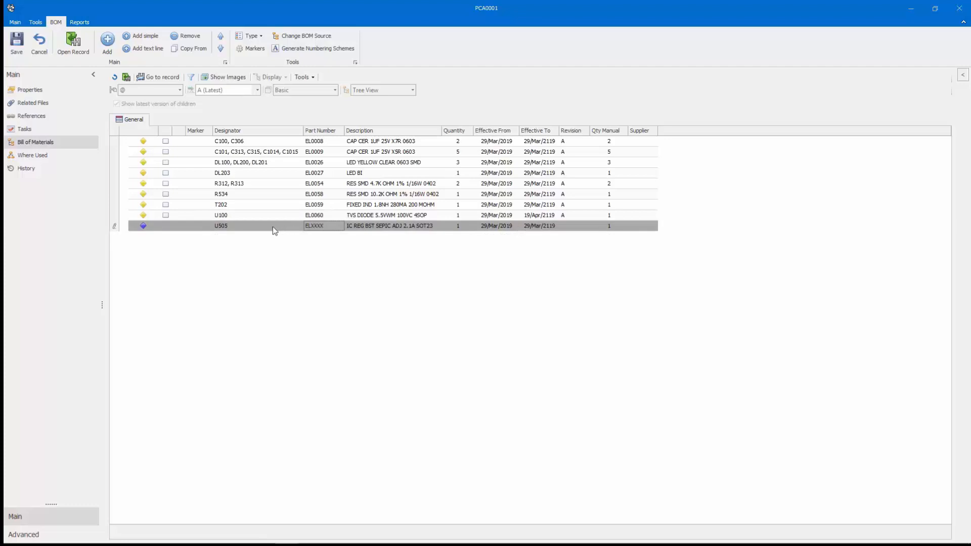
{"action": "right_click", "coordinate": [169, 226]}
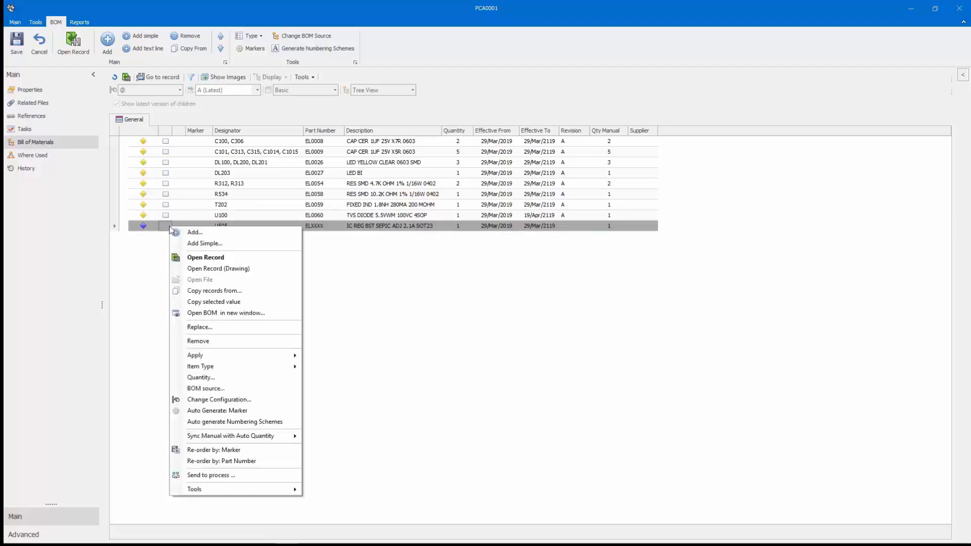
{"action": "left_click", "coordinate": [207, 327]}
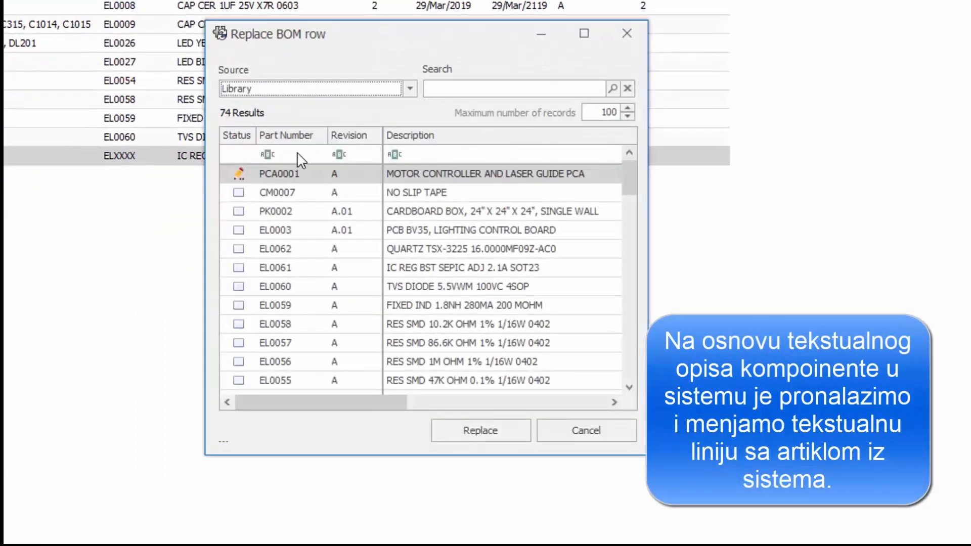
{"action": "left_click", "coordinate": [296, 151]}
{"action": "type", "text": "el"}
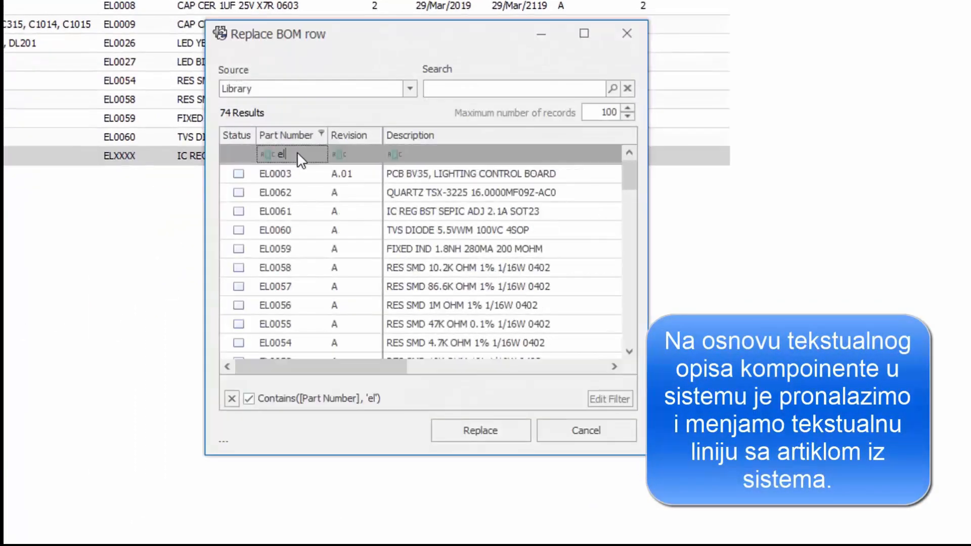
{"action": "left_click", "coordinate": [458, 152]}
{"action": "type", "text": "ic re"}
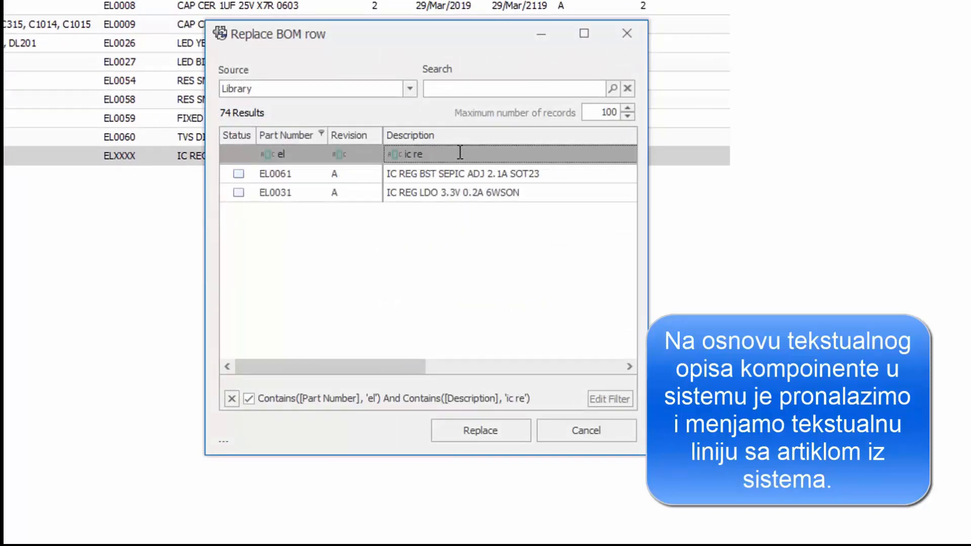
Step: Replace the U505 row with EL0061 IC REG BST SEPIC ADJ 2.1A SOT23, and save and close the PCA0001 record
{"action": "left_click_drag", "start_coordinate": [459, 37], "coordinate": [599, 109]}
{"action": "left_click", "coordinate": [584, 247]}
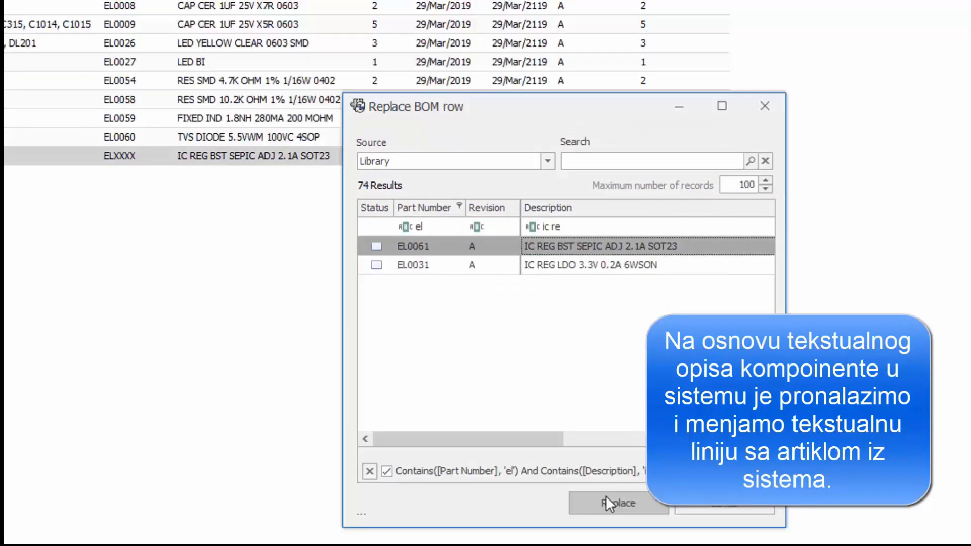
{"action": "left_click", "coordinate": [606, 496]}
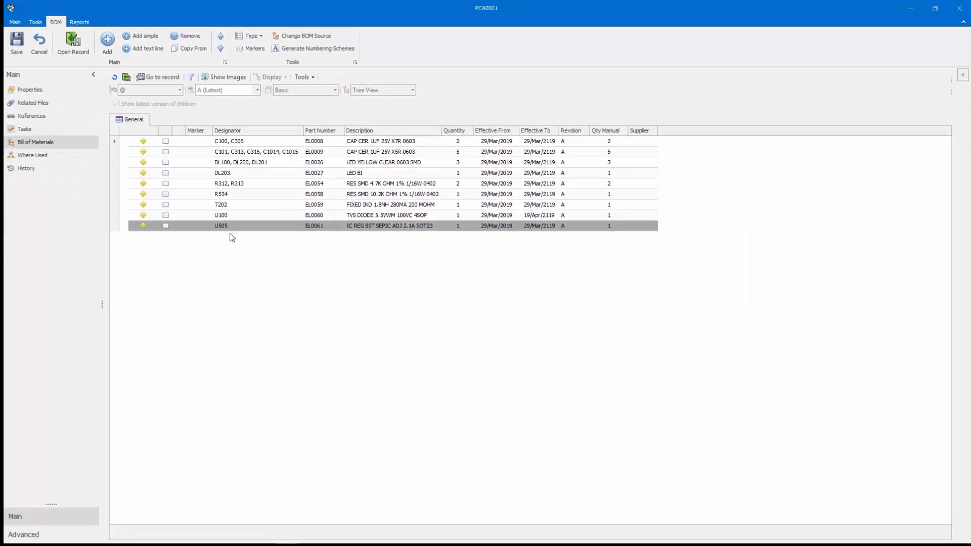
{"action": "left_click", "coordinate": [20, 40]}
{"action": "left_click", "coordinate": [958, 8]}
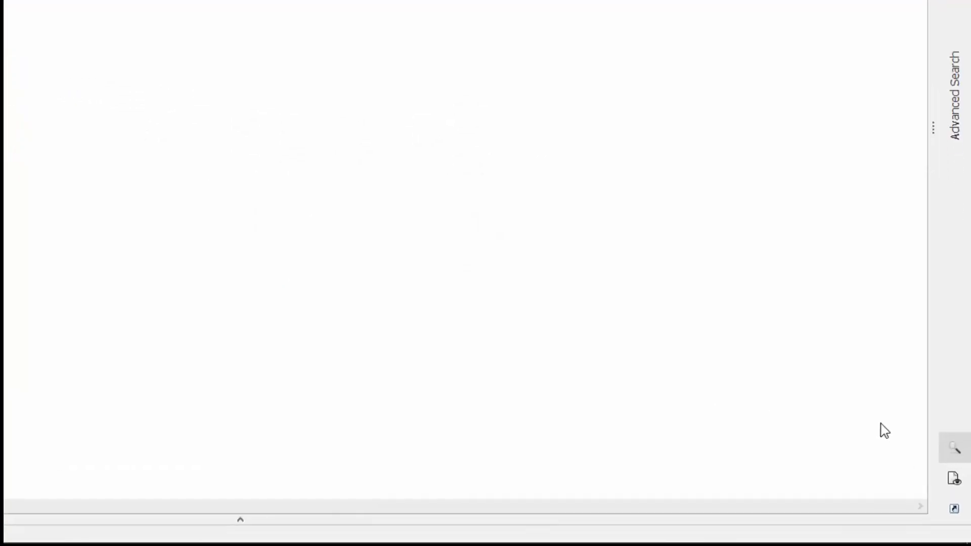
Step: Open the recent record SHP-00001 PRODUCT SHIPPING BOM FOR ABCD and start editing its US bill of materials
{"action": "left_click", "coordinate": [955, 507]}
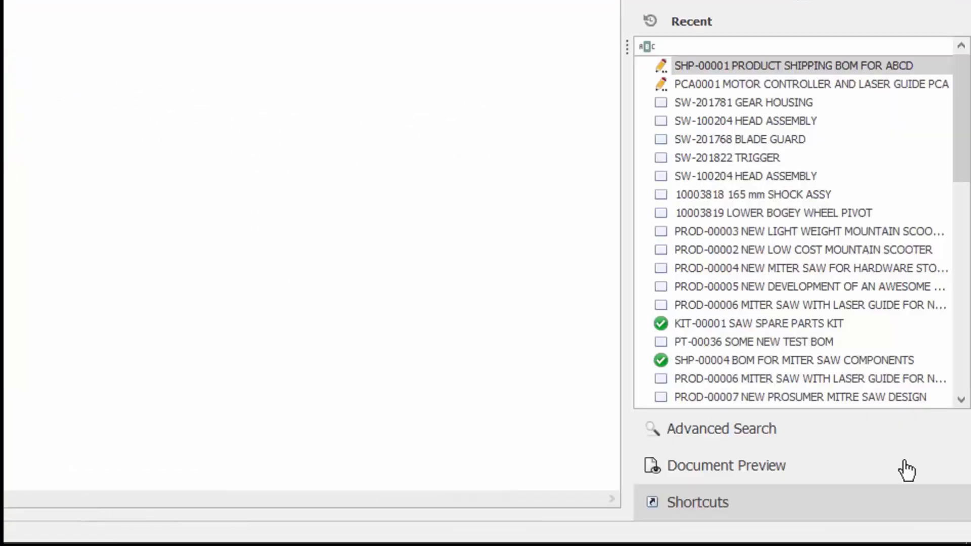
{"action": "right_click", "coordinate": [721, 68]}
{"action": "left_click", "coordinate": [757, 104]}
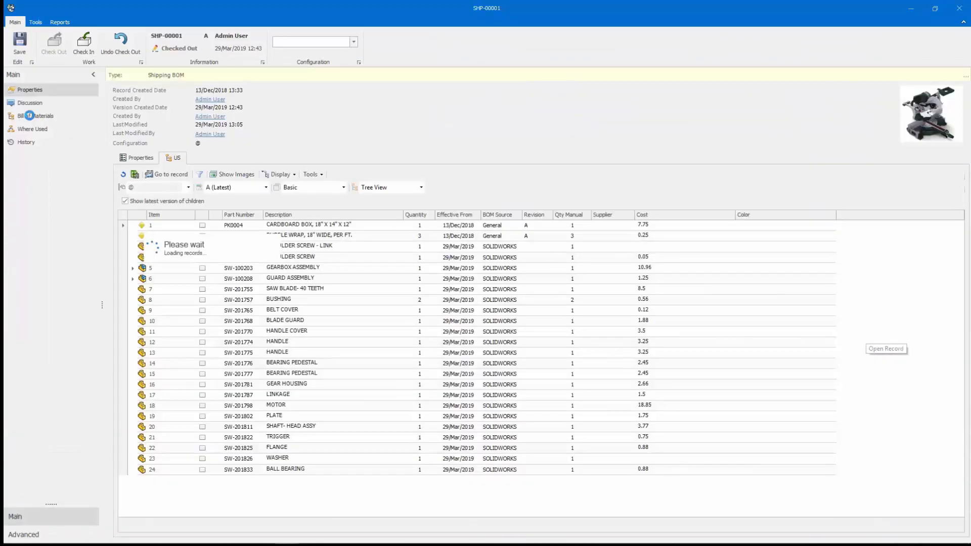
{"action": "left_click", "coordinate": [32, 117]}
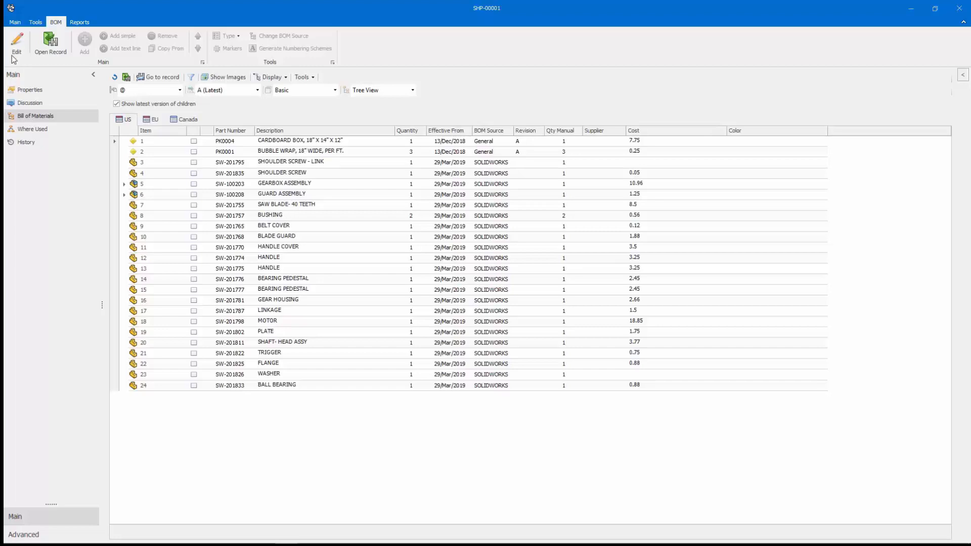
{"action": "left_click", "coordinate": [16, 51]}
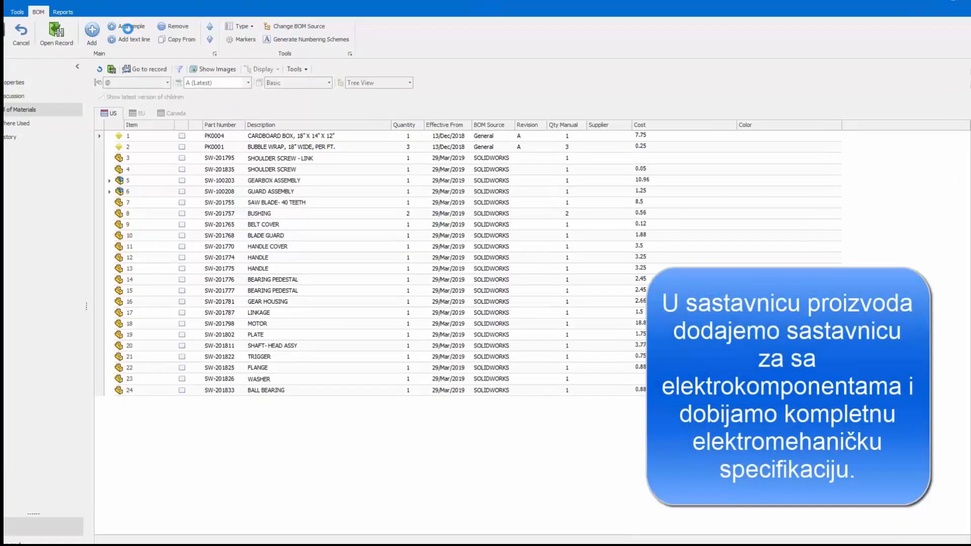
Step: Add one PCA0001 motor controller from the library to the US bill of materials, expand its child components and save
{"action": "left_click", "coordinate": [127, 28]}
{"action": "left_click", "coordinate": [435, 181]}
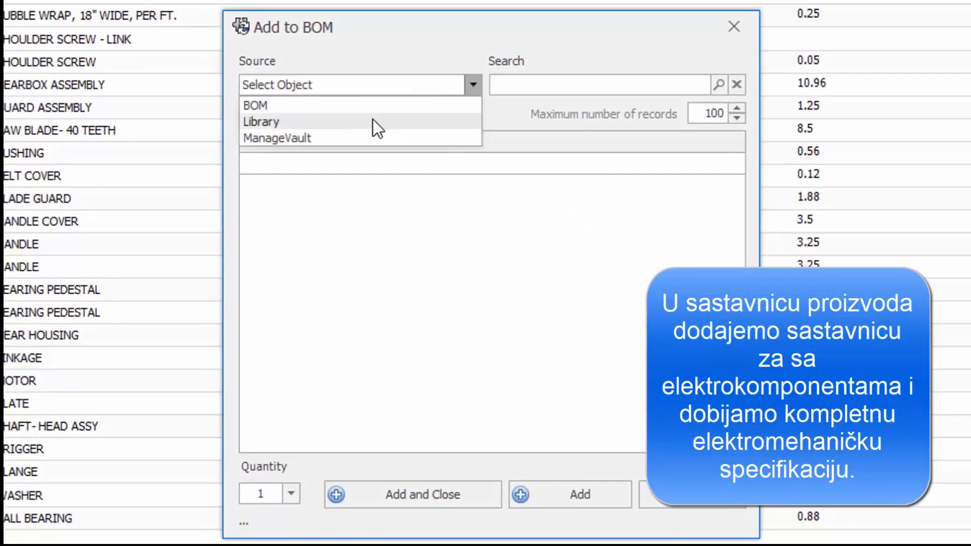
{"action": "left_click", "coordinate": [430, 199]}
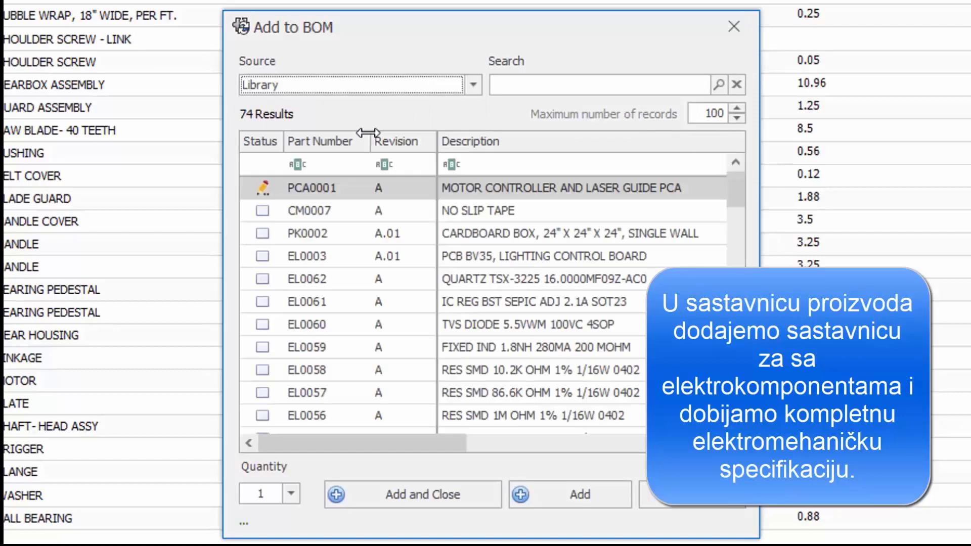
{"action": "left_click", "coordinate": [606, 190]}
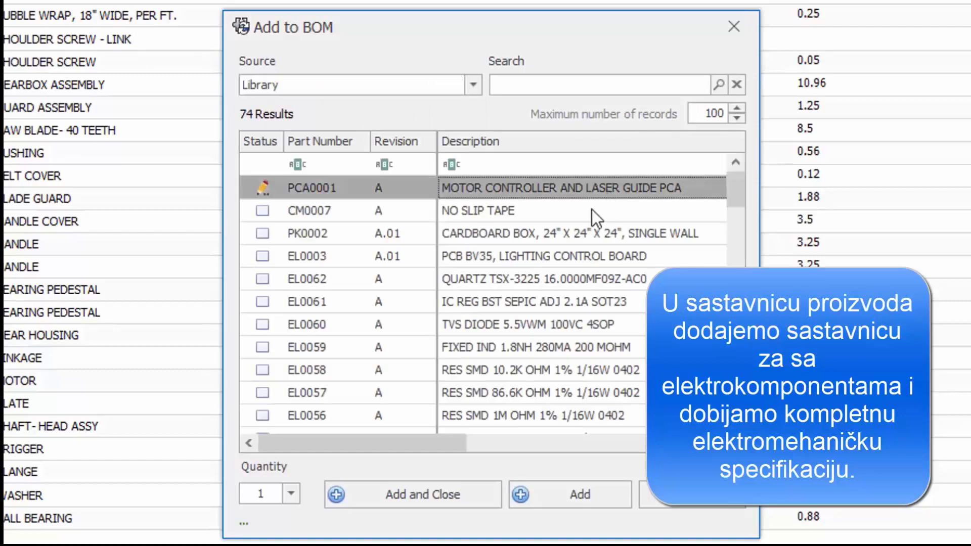
{"action": "left_click", "coordinate": [454, 498]}
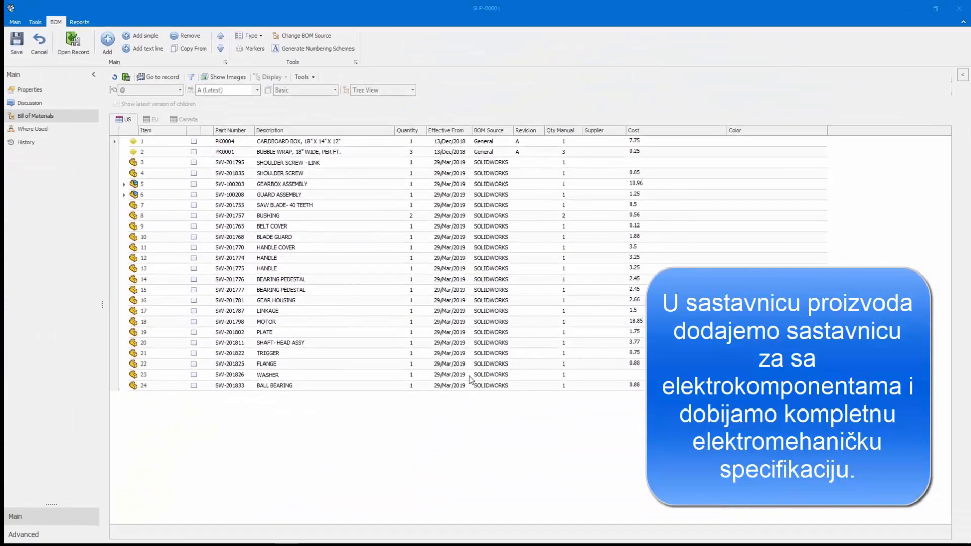
{"action": "left_click", "coordinate": [124, 397]}
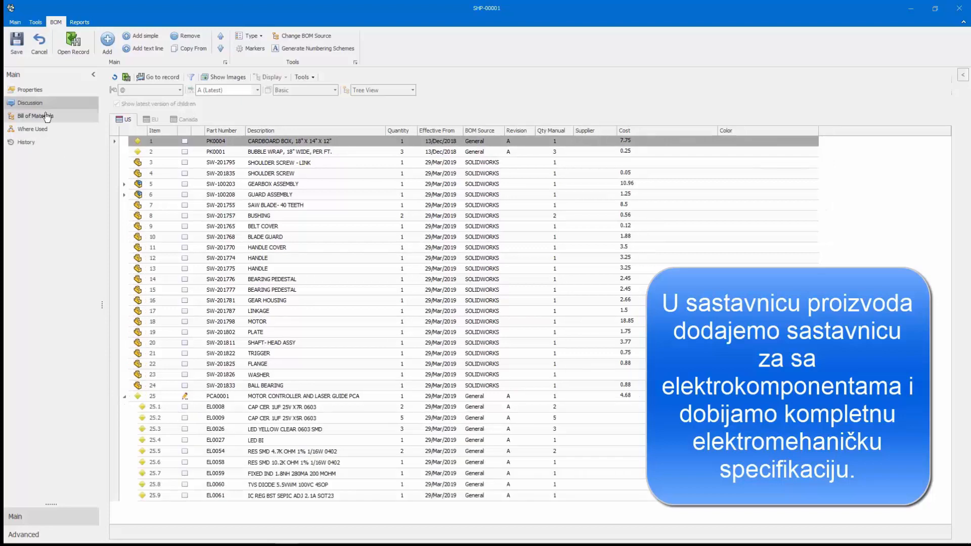
{"action": "left_click", "coordinate": [19, 45]}
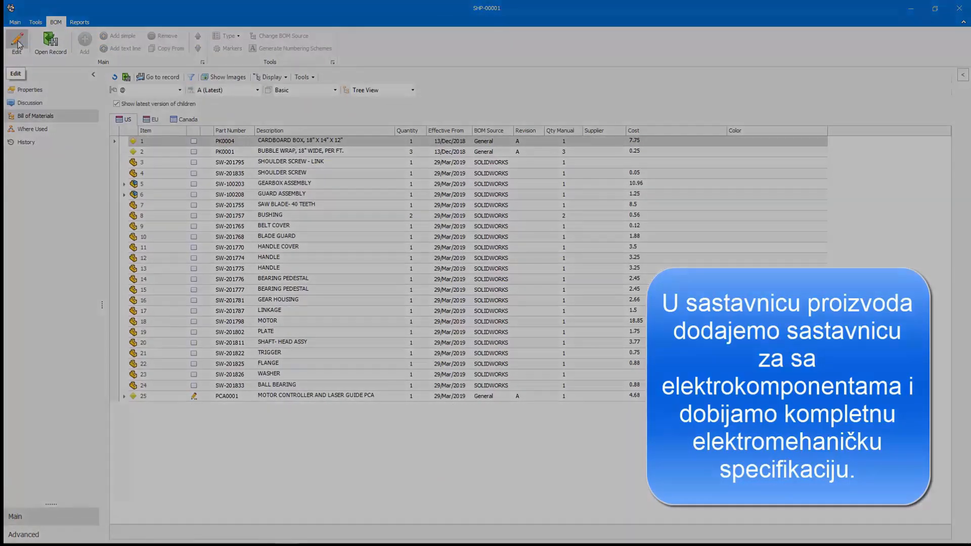